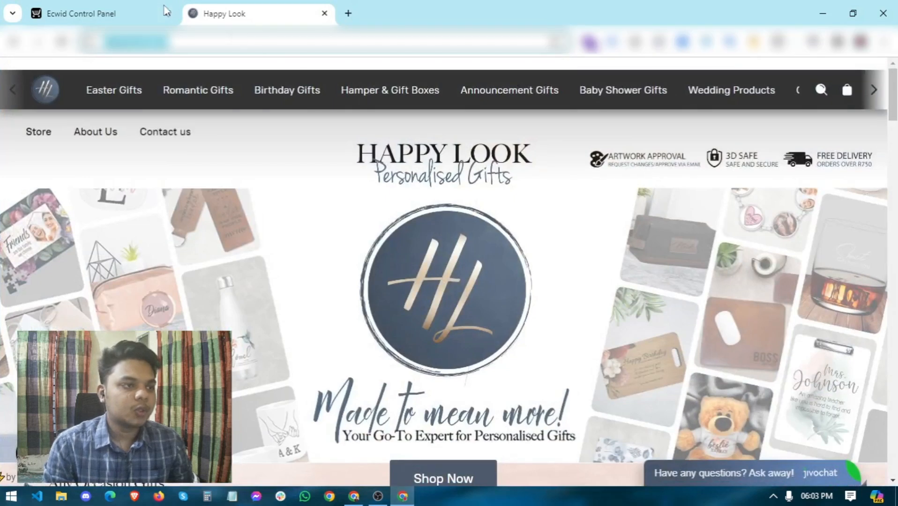
Step: Switch from the Happy Look storefront to the Ecwid Control Panel tab
{"action": "left_click", "coordinate": [160, 13]}
Step: Load the Dashboard, then choose App Market under Apps in the sidebar
{"action": "left_click", "coordinate": [58, 126]}
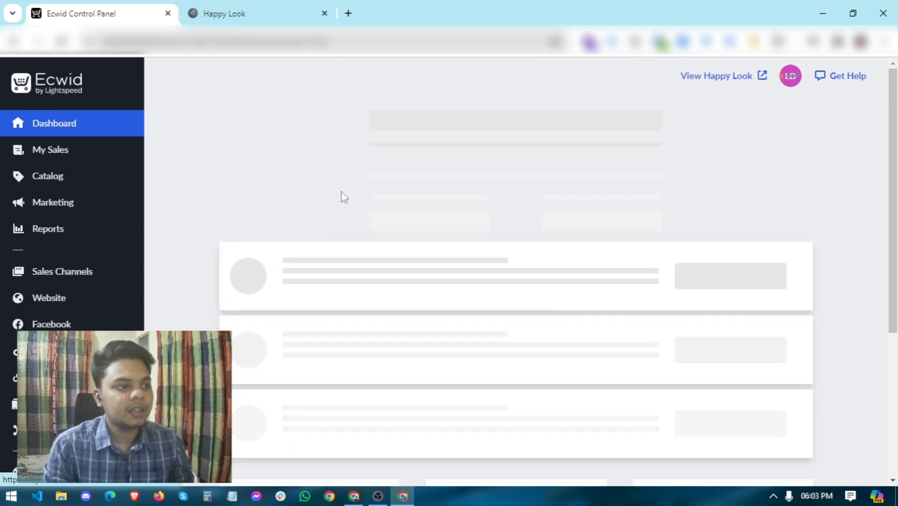
{"action": "scroll", "coordinate": [283, 170], "scroll_direction": "down", "scroll_amount": 5}
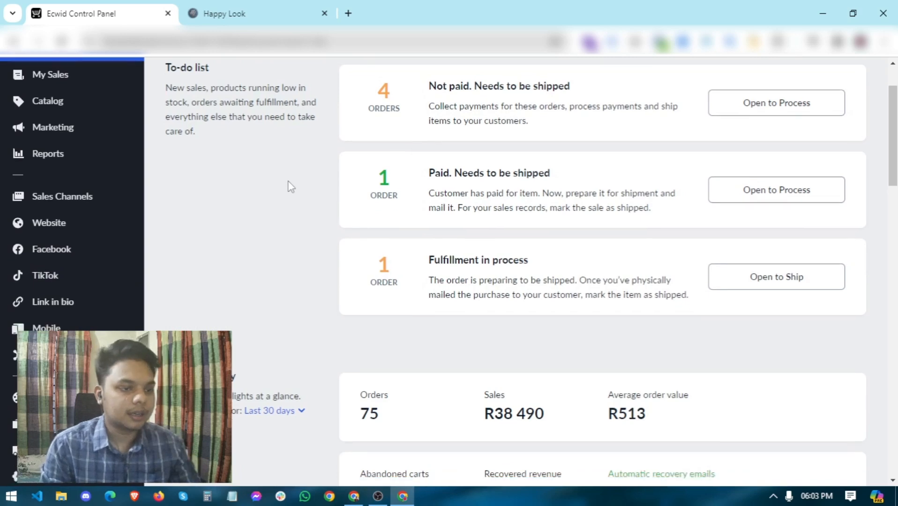
{"action": "mouse_move", "coordinate": [94, 198]}
{"action": "scroll", "coordinate": [145, 242], "scroll_direction": "down", "scroll_amount": 3}
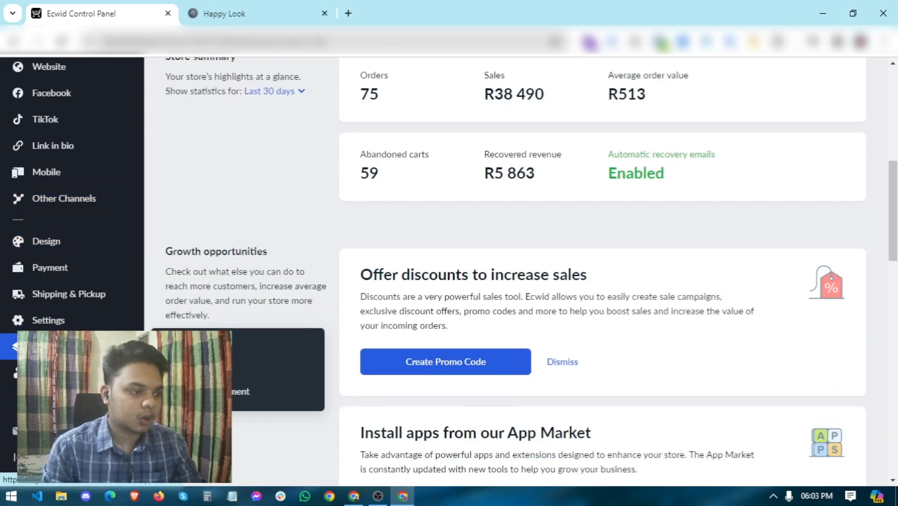
{"action": "mouse_move", "coordinate": [3, 211]}
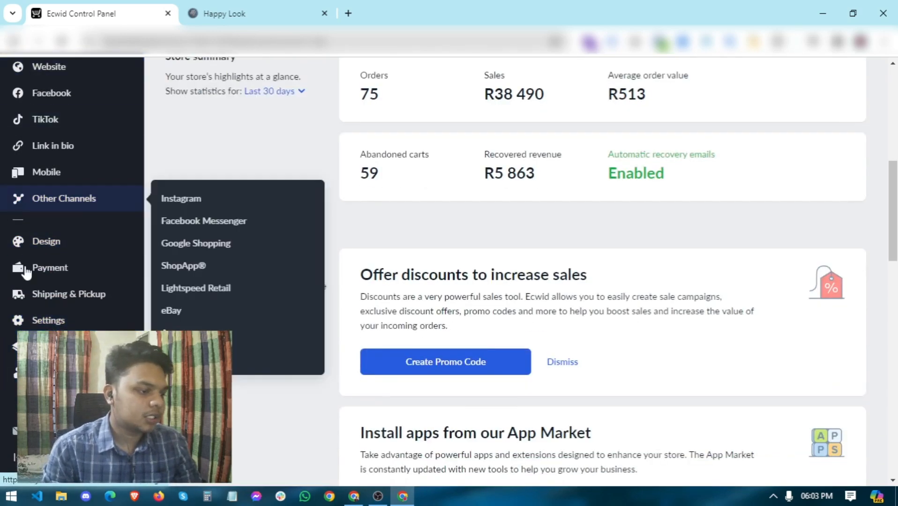
{"action": "mouse_move", "coordinate": [7, 359]}
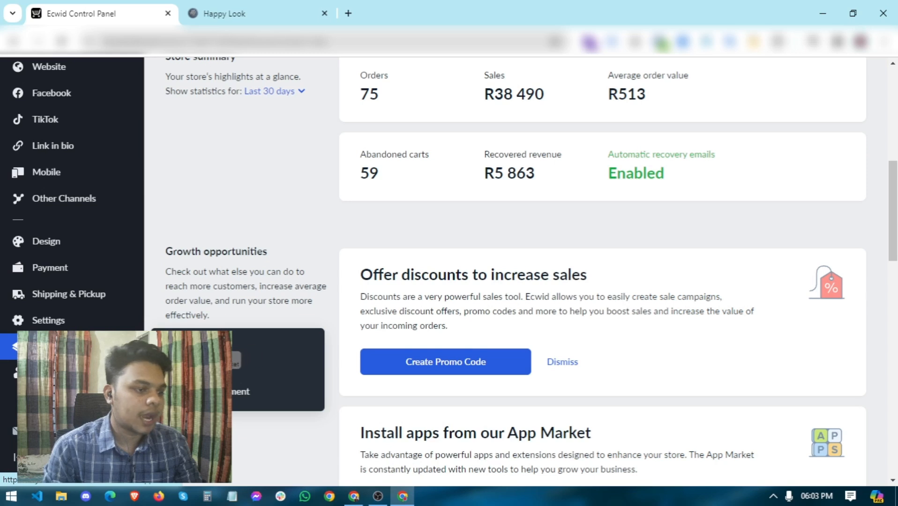
{"action": "left_click", "coordinate": [187, 349]}
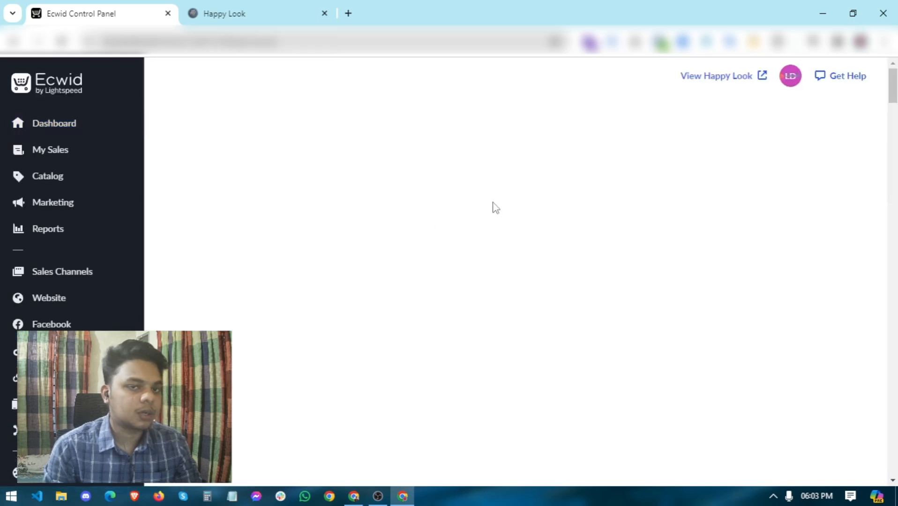
Step: Search the App Market for 'google tag manager' and open the free Google Tag Manager app
{"action": "left_click", "coordinate": [216, 126]}
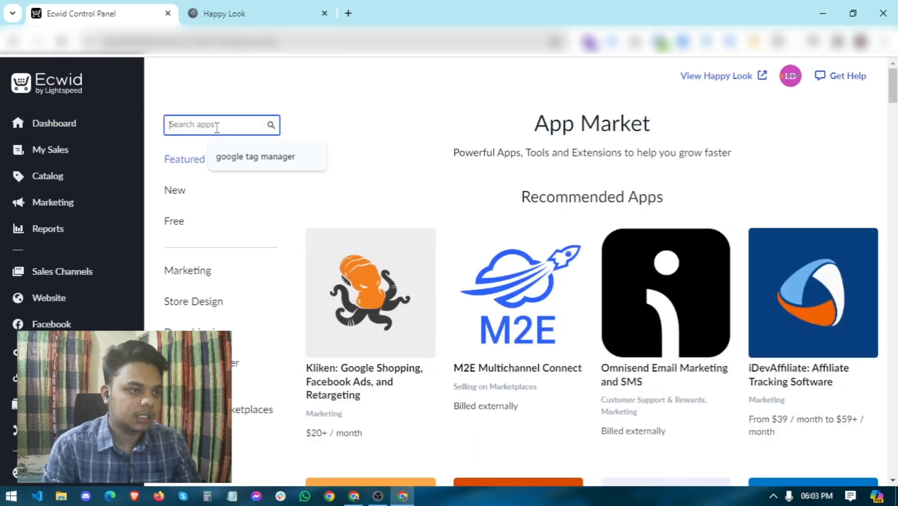
{"action": "left_click", "coordinate": [238, 161]}
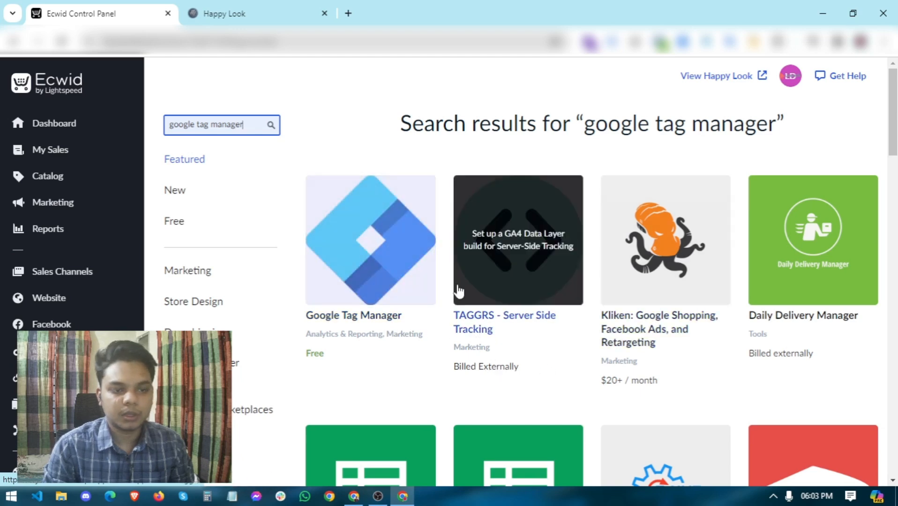
{"action": "scroll", "coordinate": [557, 327], "scroll_direction": "down", "scroll_amount": 8}
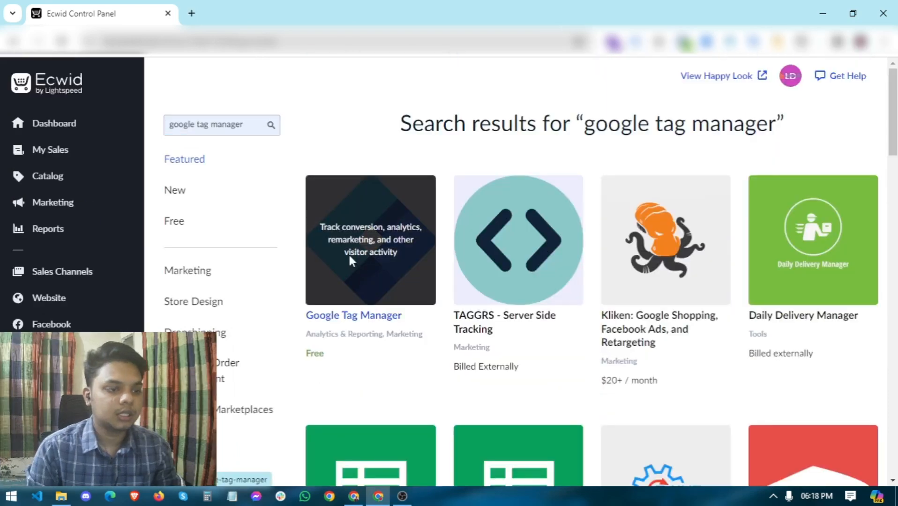
{"action": "left_click", "coordinate": [349, 256]}
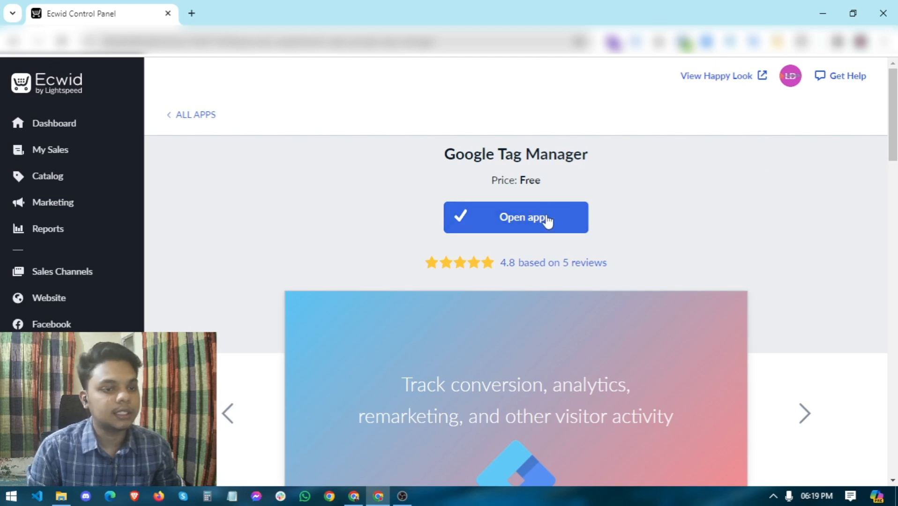
Step: Check the app's free price and open the Google Tag Manager app
{"action": "left_click_drag", "start_coordinate": [487, 184], "coordinate": [587, 172]}
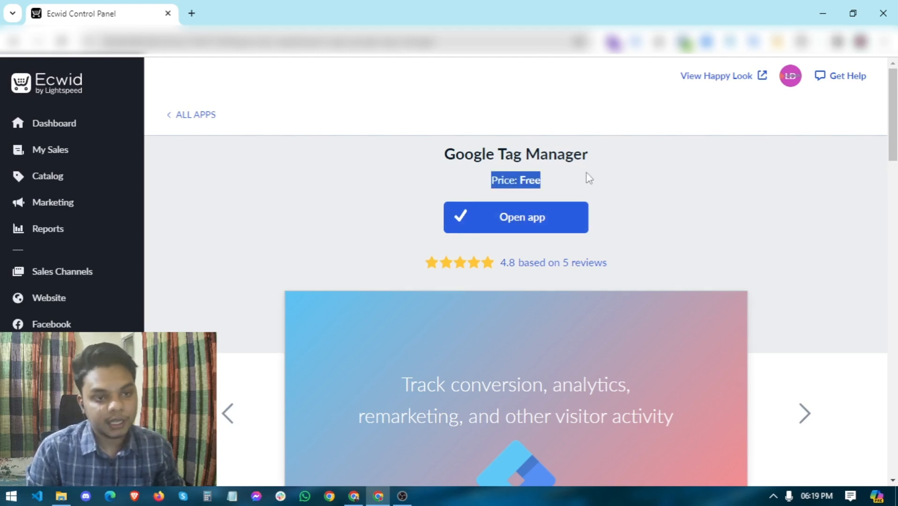
{"action": "left_click", "coordinate": [578, 176]}
{"action": "left_click_drag", "start_coordinate": [478, 184], "coordinate": [565, 189]}
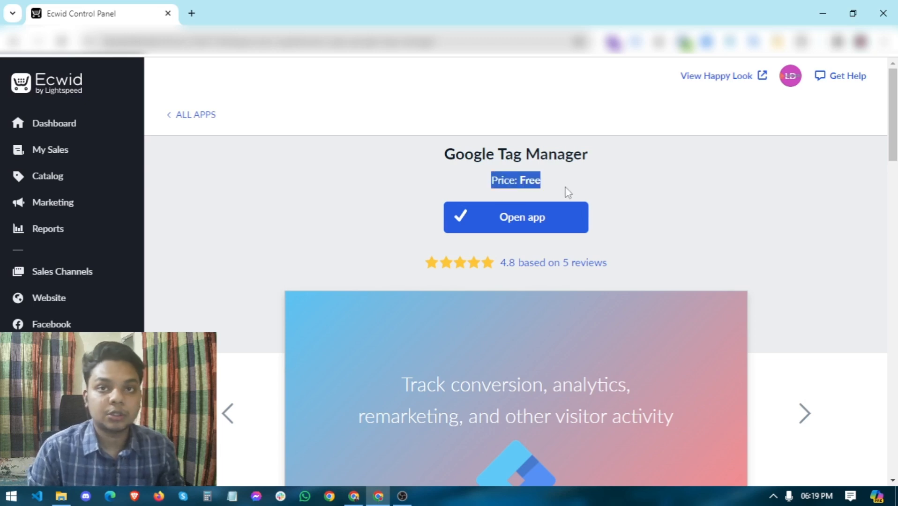
{"action": "left_click", "coordinate": [565, 188]}
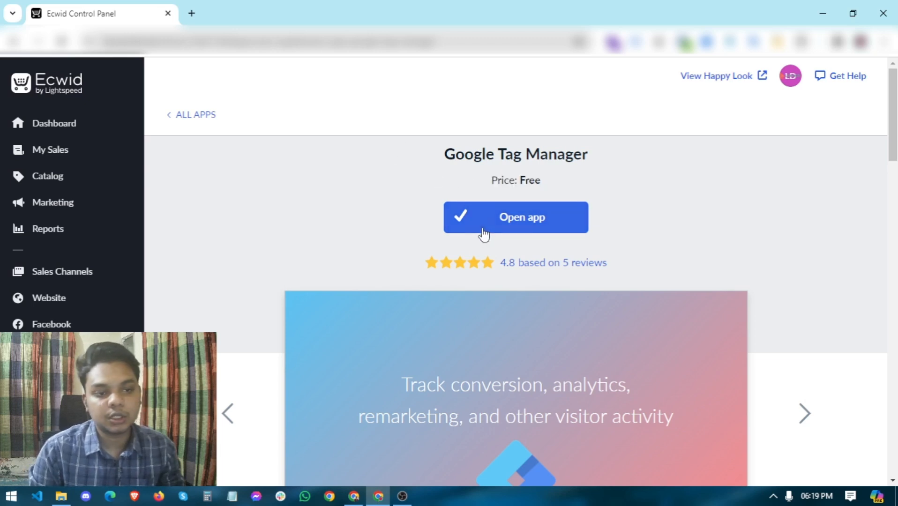
{"action": "left_click", "coordinate": [519, 227]}
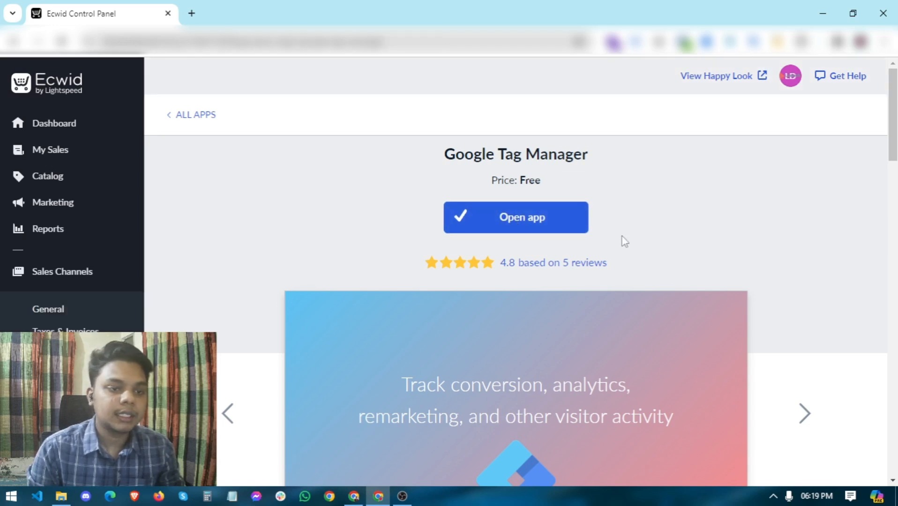
Step: Read through the app's Google Tag Manager setup instructions
{"action": "scroll", "coordinate": [386, 252], "scroll_direction": "down", "scroll_amount": 1}
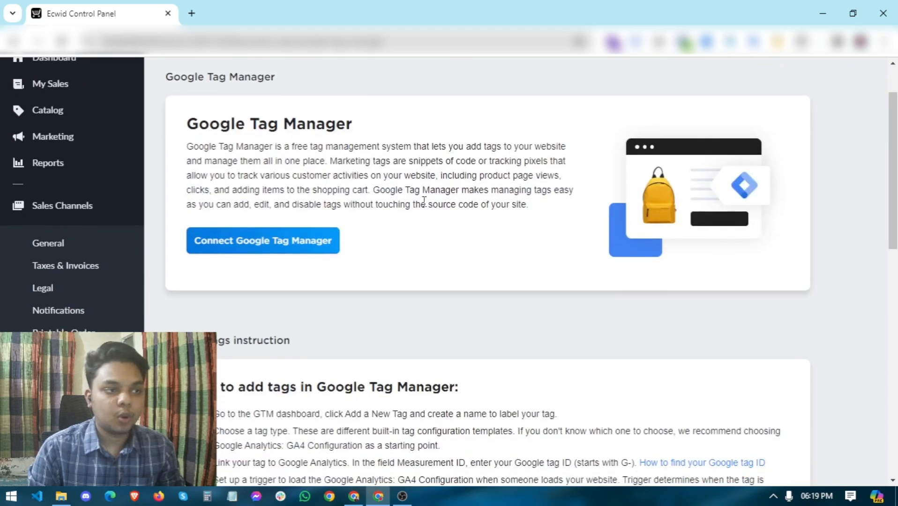
{"action": "scroll", "coordinate": [424, 224], "scroll_direction": "down", "scroll_amount": 1}
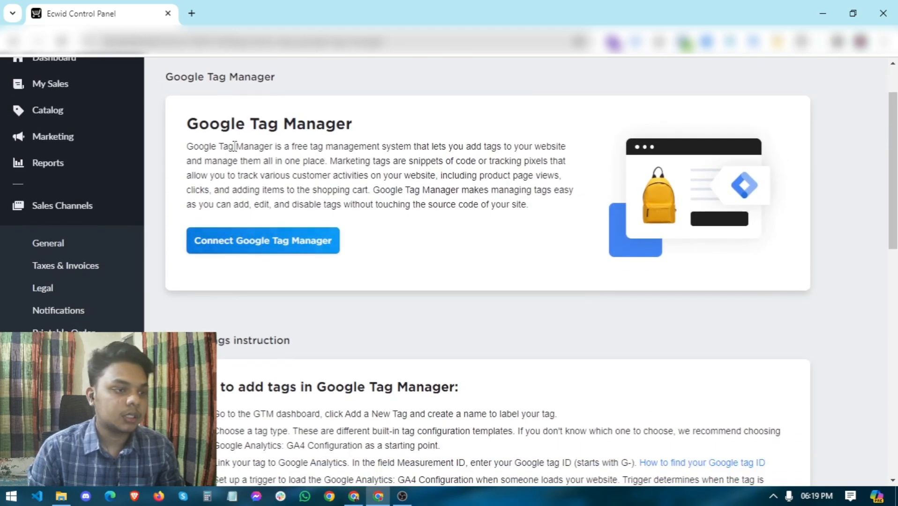
{"action": "scroll", "coordinate": [358, 308], "scroll_direction": "down", "scroll_amount": 3}
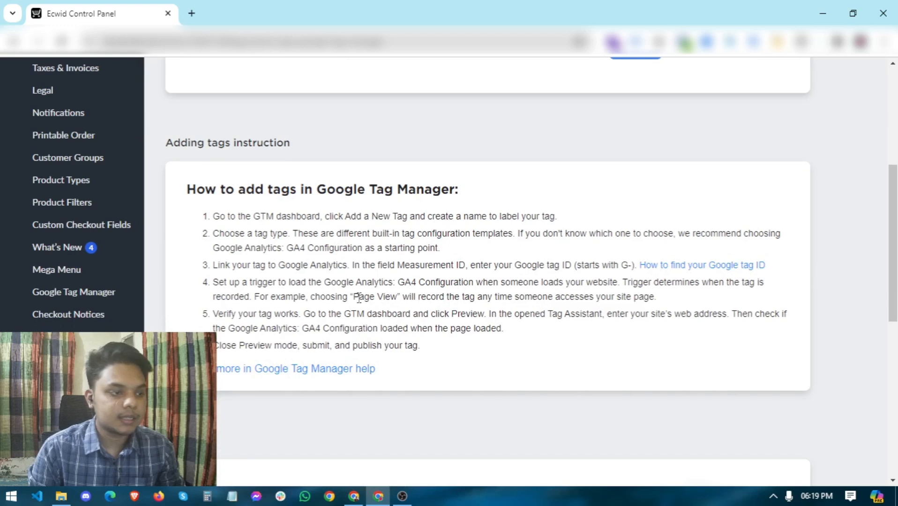
{"action": "left_click_drag", "start_coordinate": [191, 189], "coordinate": [542, 345]}
{"action": "left_click", "coordinate": [385, 331]}
{"action": "scroll", "coordinate": [385, 331], "scroll_direction": "up", "scroll_amount": 1}
{"action": "scroll", "coordinate": [383, 332], "scroll_direction": "up", "scroll_amount": 4}
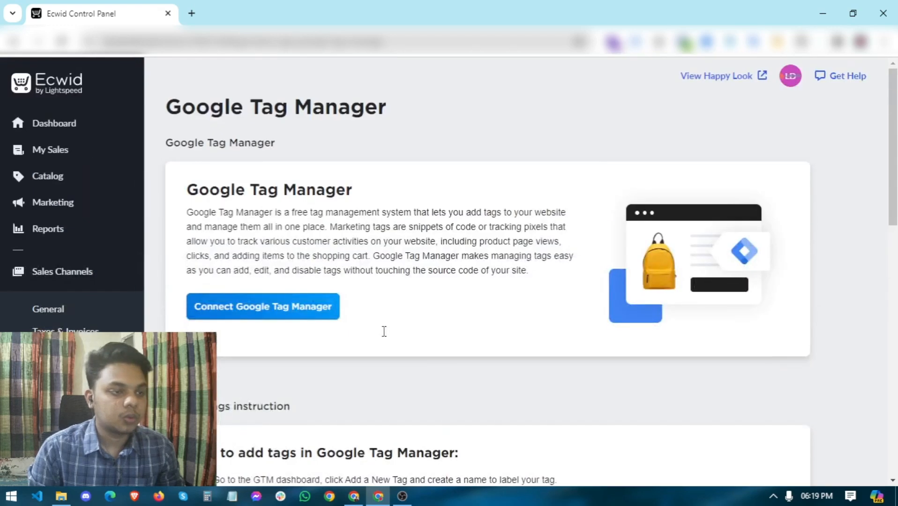
{"action": "scroll", "coordinate": [305, 354], "scroll_direction": "down", "scroll_amount": 4}
{"action": "scroll", "coordinate": [321, 352], "scroll_direction": "up", "scroll_amount": 2}
{"action": "scroll", "coordinate": [320, 347], "scroll_direction": "up", "scroll_amount": 2}
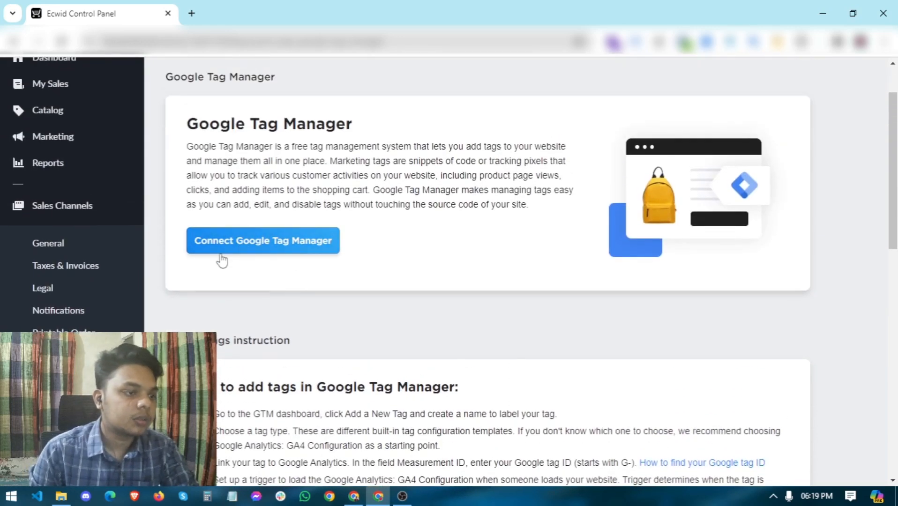
Step: Start Connect Google Tag Manager and select the empty Container ID field
{"action": "left_click", "coordinate": [241, 248]}
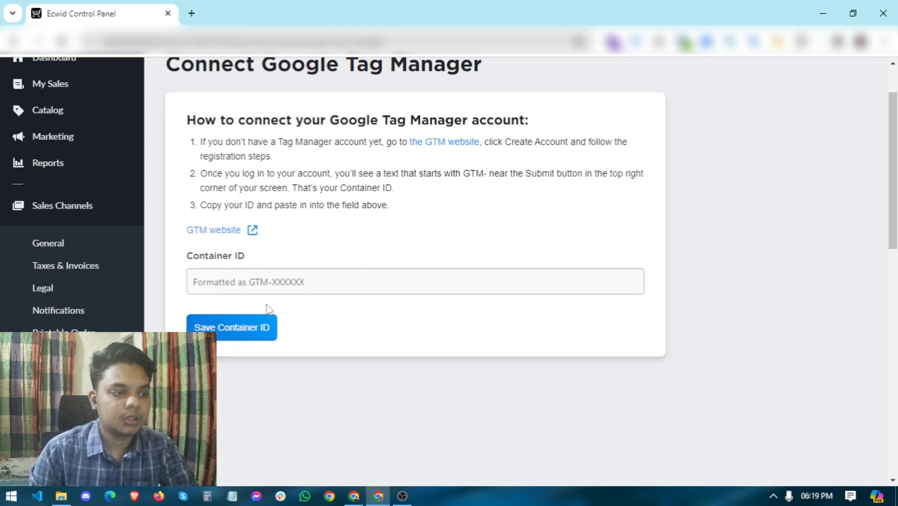
{"action": "left_click", "coordinate": [277, 286]}
{"action": "scroll", "coordinate": [524, 300], "scroll_direction": "up", "scroll_amount": 2}
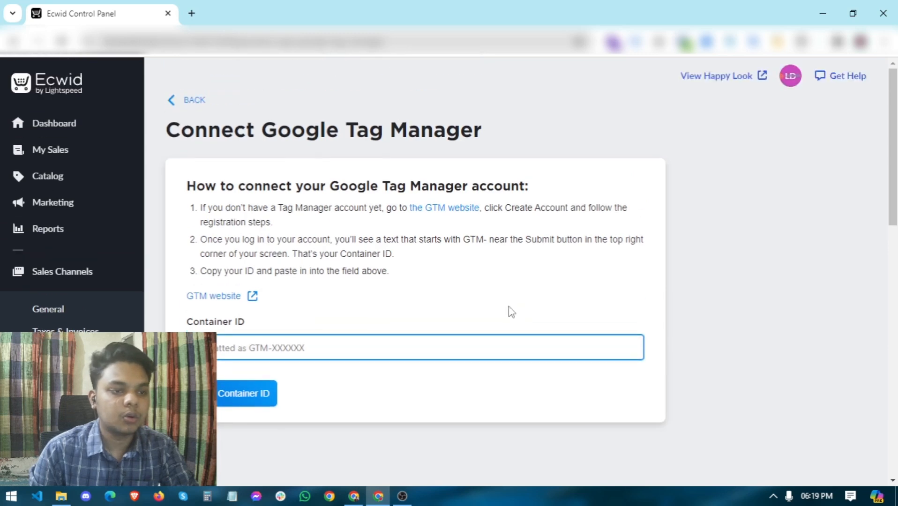
Step: Copy the container ID from the GTM install-code head snippet, then return to Ecwid
{"action": "left_click", "coordinate": [364, 490]}
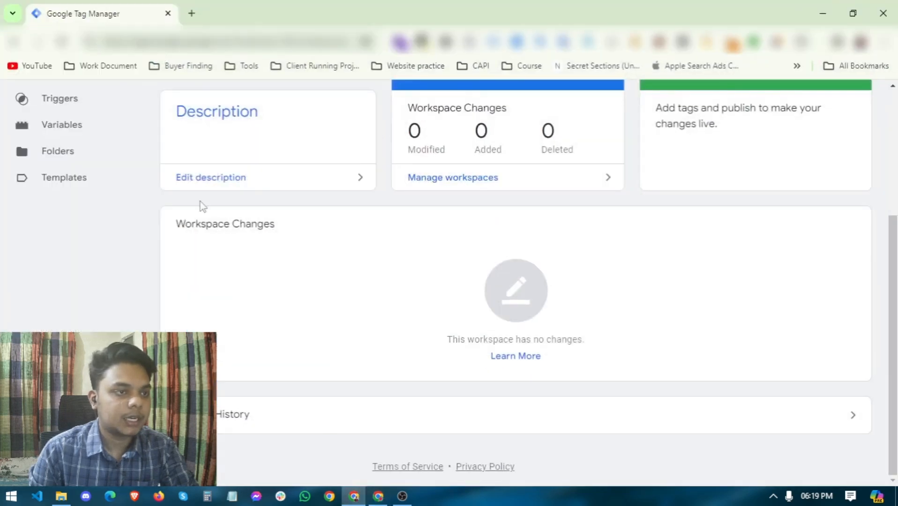
{"action": "scroll", "coordinate": [375, 254], "scroll_direction": "up", "scroll_amount": 5}
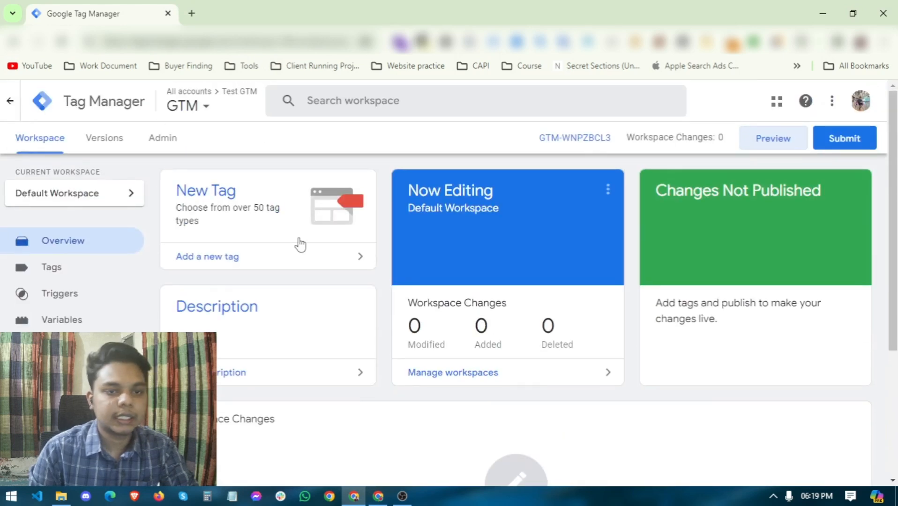
{"action": "left_click", "coordinate": [554, 145]}
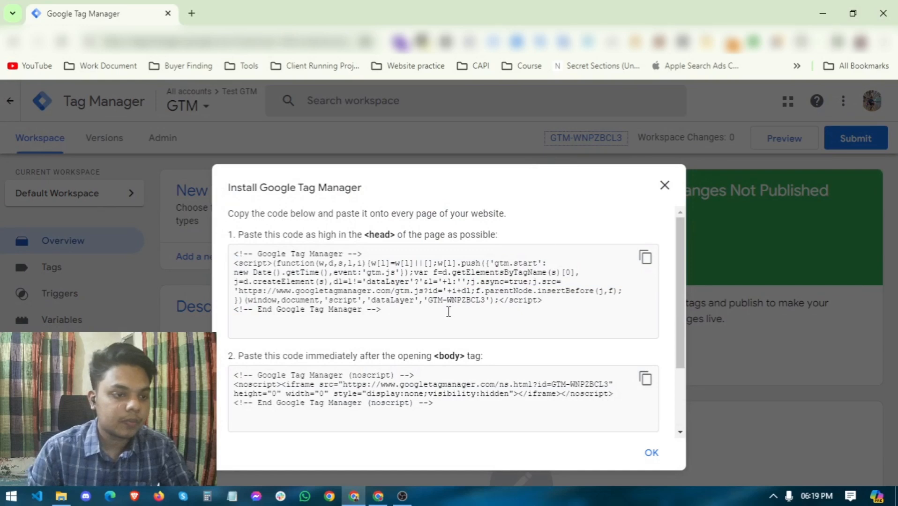
{"action": "left_click_drag", "start_coordinate": [426, 302], "coordinate": [486, 302]}
{"action": "right_click", "coordinate": [478, 301]}
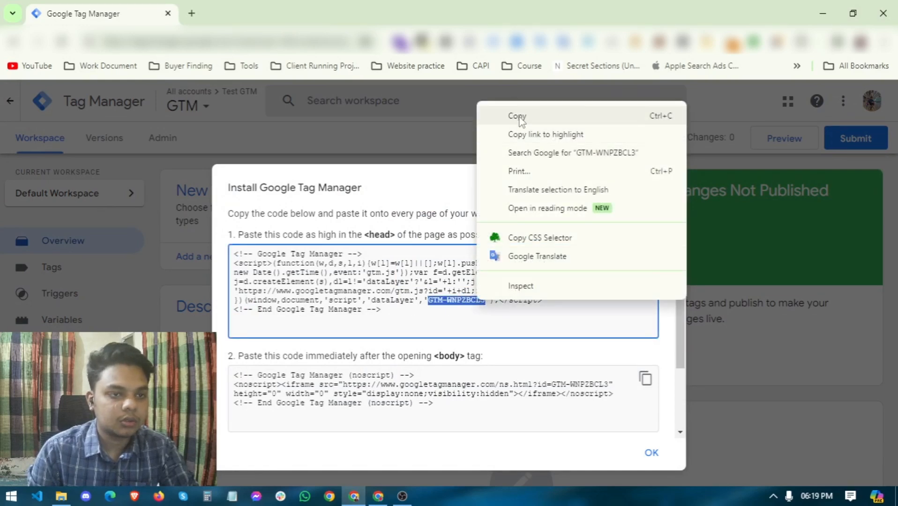
{"action": "left_click", "coordinate": [490, 114]}
{"action": "left_click", "coordinate": [378, 497]}
Step: Paste the GTM container ID, save it, and switch Google Tag Manager to Enabled
{"action": "right_click", "coordinate": [269, 348]}
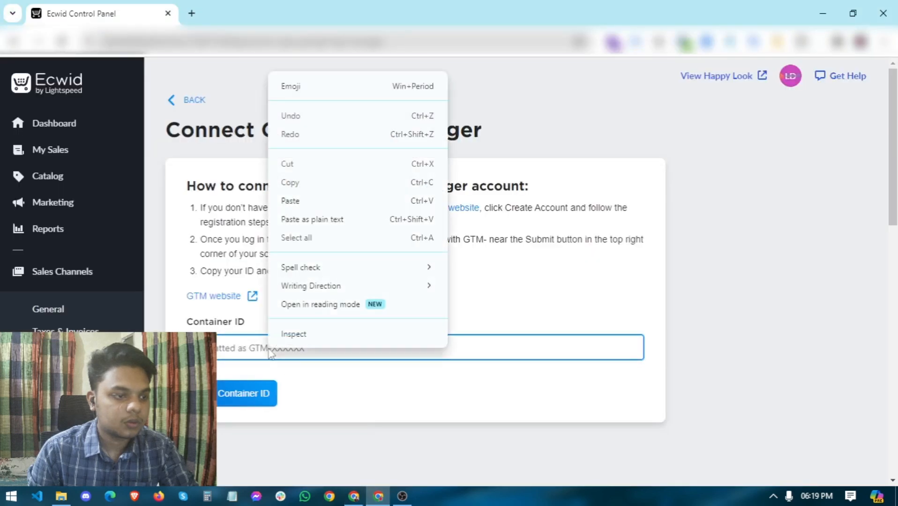
{"action": "left_click", "coordinate": [288, 199]}
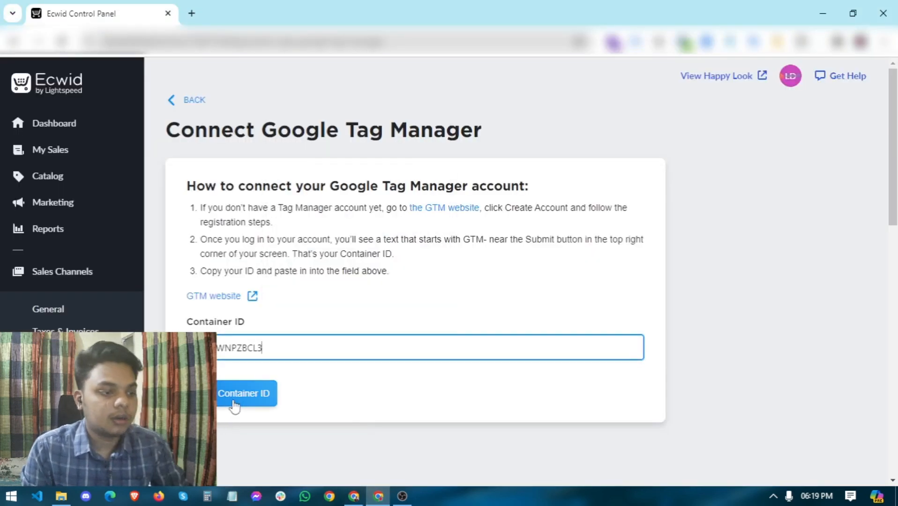
{"action": "left_click", "coordinate": [234, 406]}
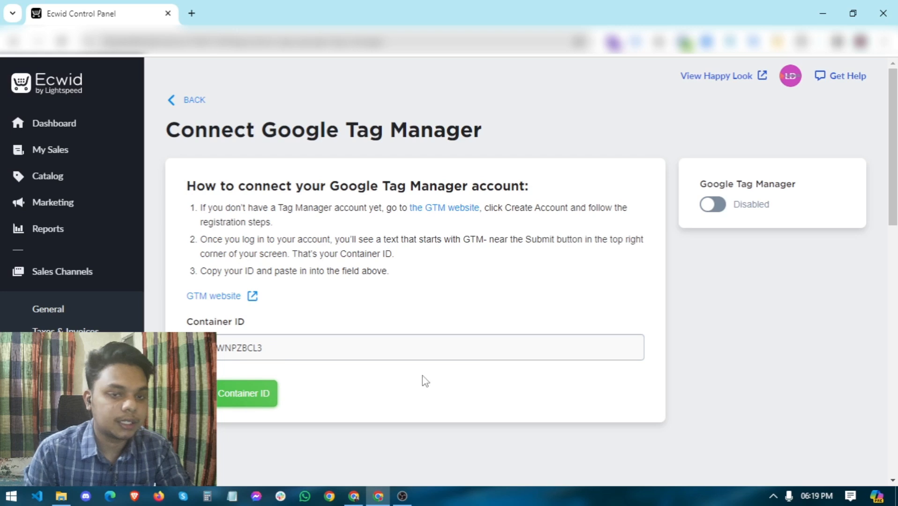
{"action": "left_click", "coordinate": [715, 204]}
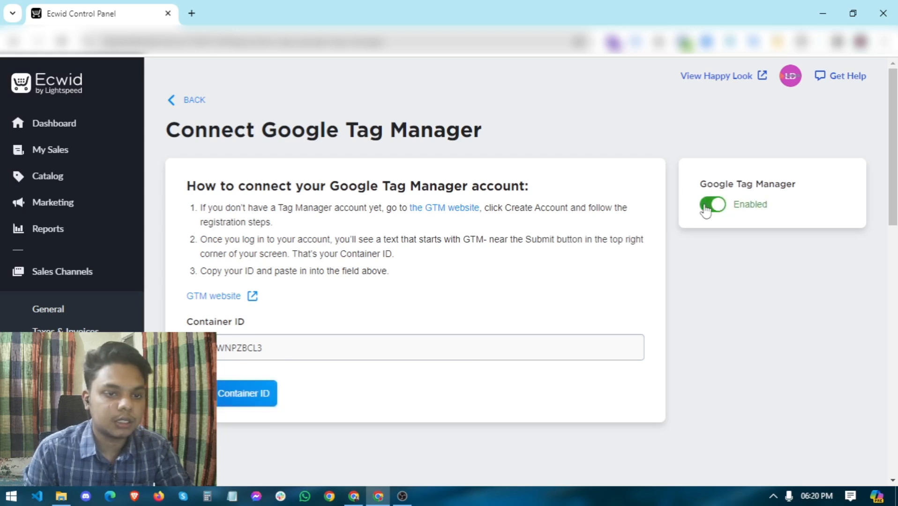
{"action": "left_click", "coordinate": [219, 406]}
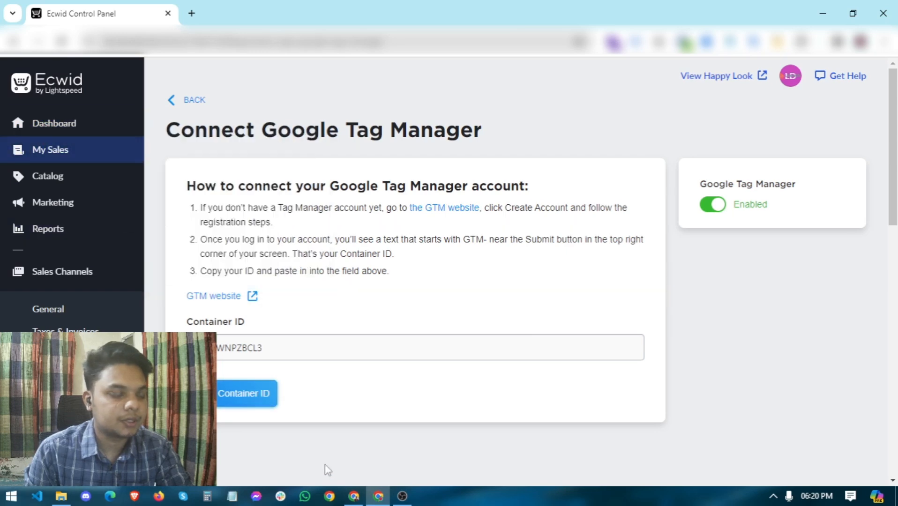
Step: Close GTM's Install Google Tag Manager dialog and start Preview mode for the container
{"action": "left_click", "coordinate": [354, 496]}
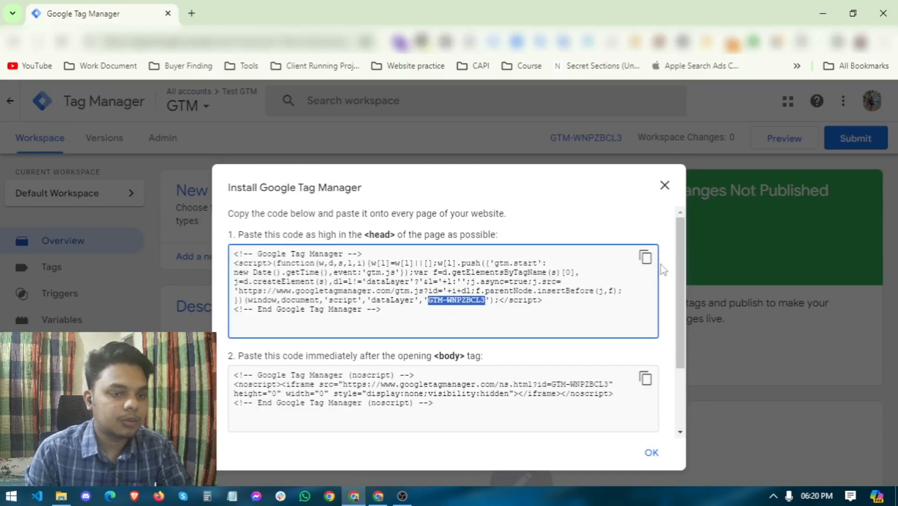
{"action": "left_click", "coordinate": [665, 186]}
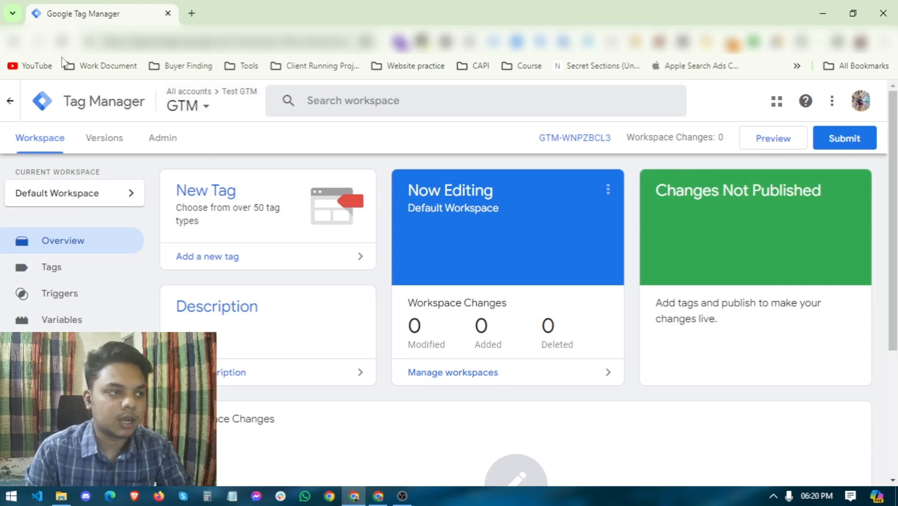
{"action": "scroll", "coordinate": [778, 377], "scroll_direction": "down", "scroll_amount": 2}
{"action": "scroll", "coordinate": [778, 377], "scroll_direction": "up", "scroll_amount": 2}
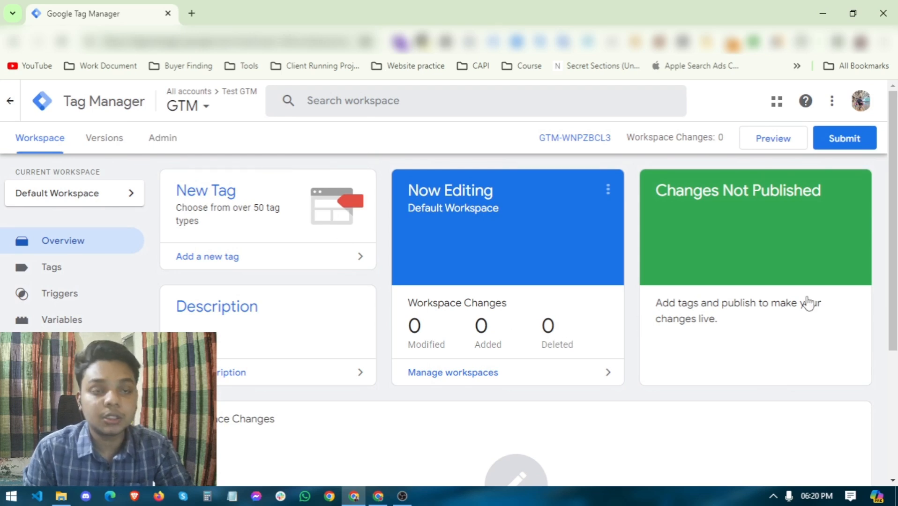
{"action": "left_click", "coordinate": [772, 146]}
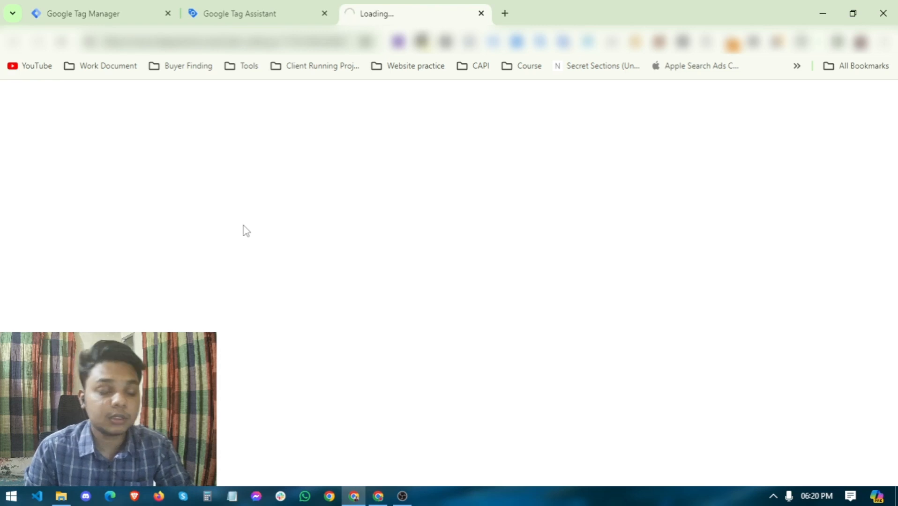
Step: Open the Tag Assistant debug view connected to happylook.co.za
{"action": "scroll", "coordinate": [443, 329], "scroll_direction": "down", "scroll_amount": 3}
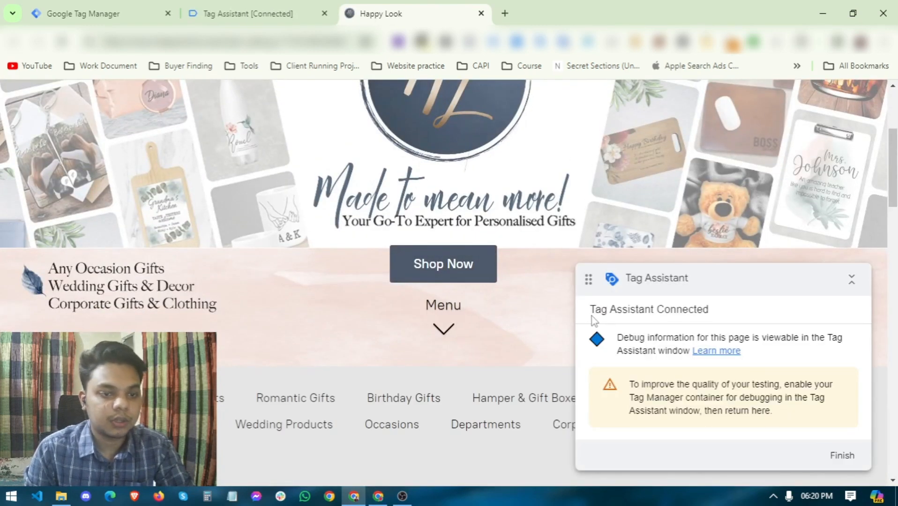
{"action": "left_click_drag", "start_coordinate": [725, 316], "coordinate": [622, 312]}
{"action": "left_click", "coordinate": [249, 14]}
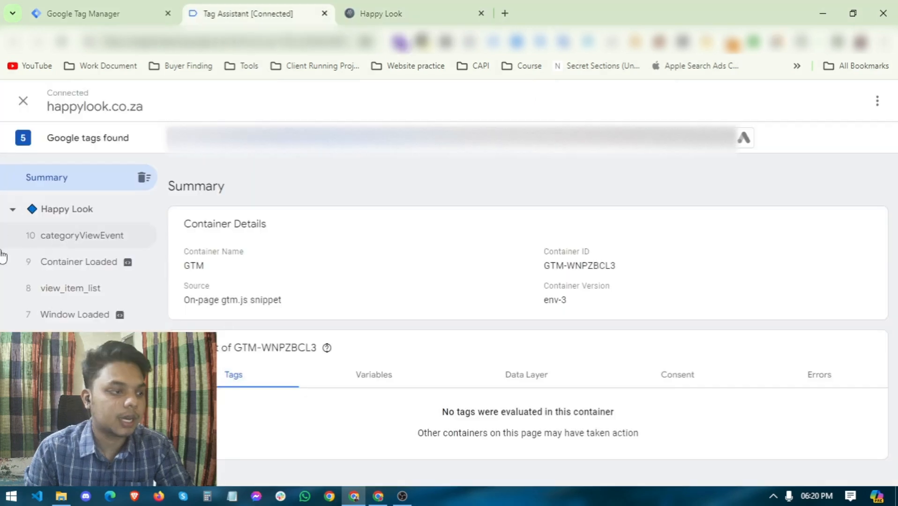
Step: Review the view_item_list event's Data Layer, then inspect the categoryViewEvent event
{"action": "left_click", "coordinate": [17, 298]}
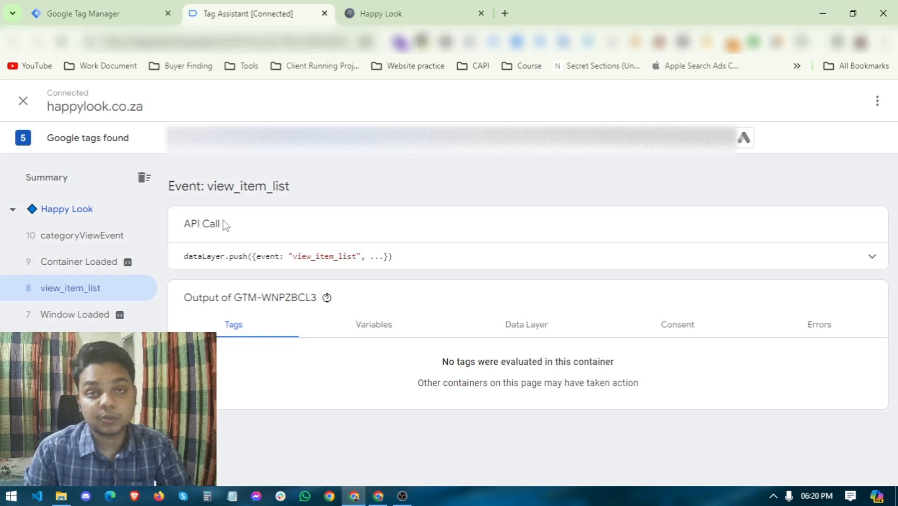
{"action": "left_click", "coordinate": [511, 257]}
{"action": "left_click", "coordinate": [511, 255]}
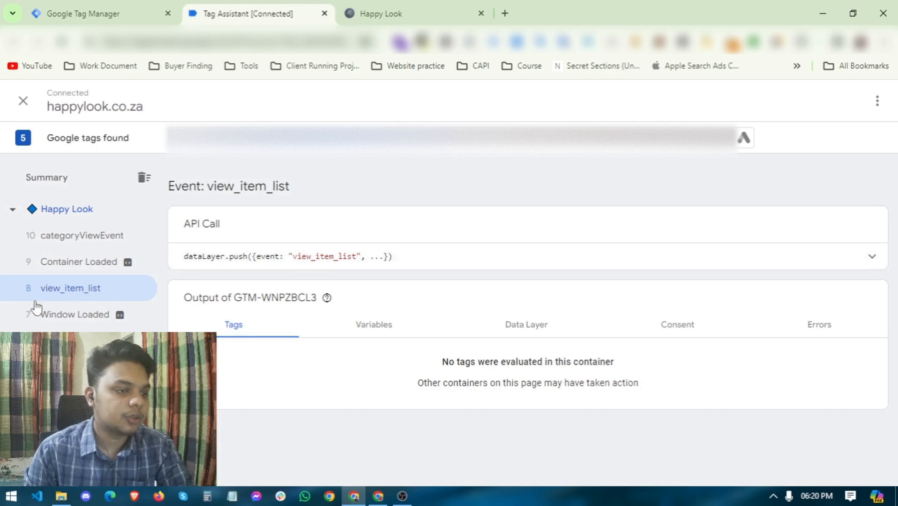
{"action": "left_click", "coordinate": [465, 321]}
{"action": "scroll", "coordinate": [395, 310], "scroll_direction": "down", "scroll_amount": 20}
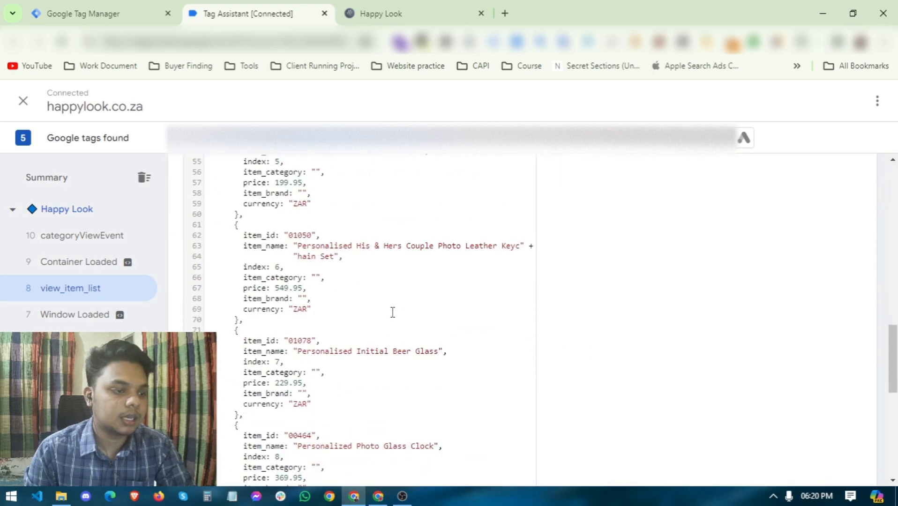
{"action": "scroll", "coordinate": [317, 333], "scroll_direction": "up", "scroll_amount": 8}
{"action": "scroll", "coordinate": [317, 333], "scroll_direction": "up", "scroll_amount": 15}
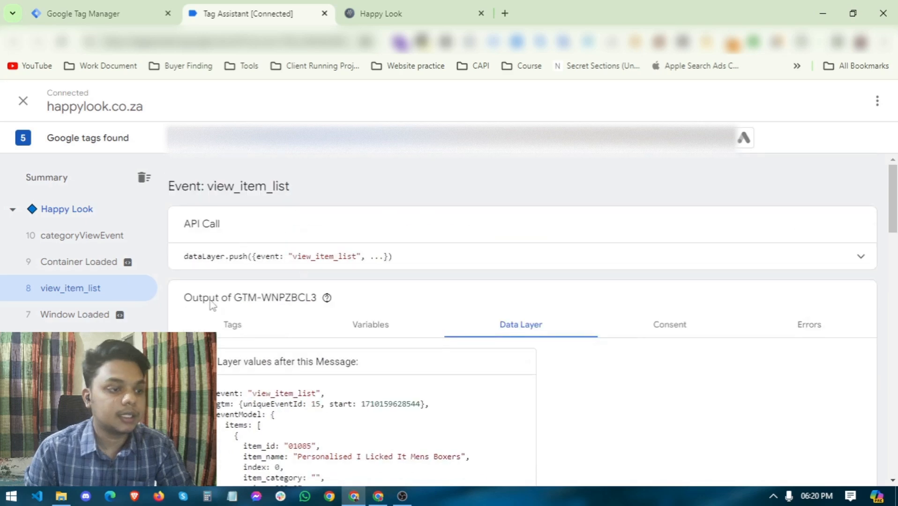
{"action": "scroll", "coordinate": [263, 293], "scroll_direction": "down", "scroll_amount": 5}
{"action": "scroll", "coordinate": [263, 293], "scroll_direction": "down", "scroll_amount": 3}
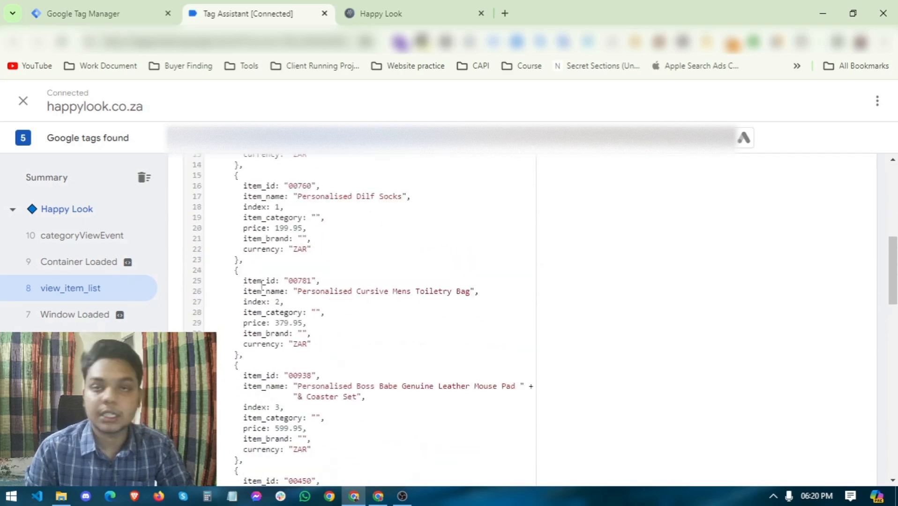
{"action": "scroll", "coordinate": [263, 293], "scroll_direction": "up", "scroll_amount": 6}
{"action": "left_click", "coordinate": [81, 239]}
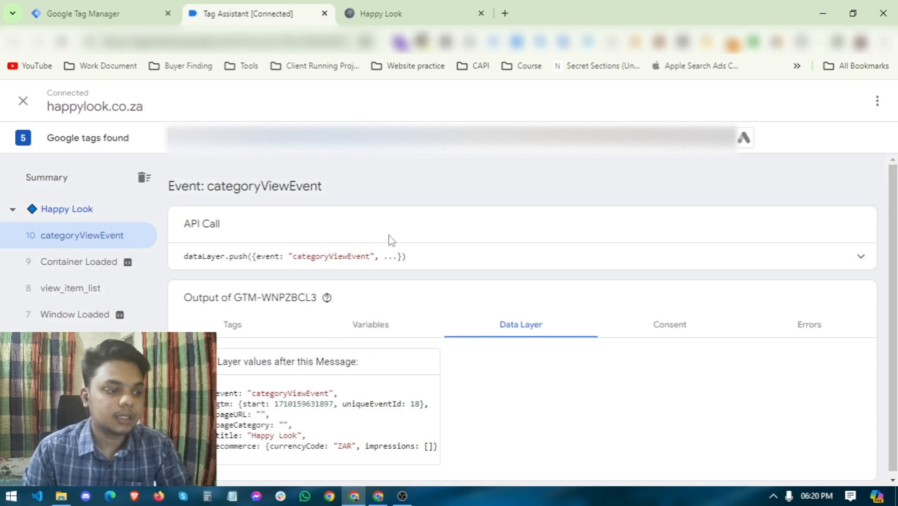
Step: Check the Happy Look store page, then return to the Tag Manager workspace
{"action": "left_click", "coordinate": [408, 10]}
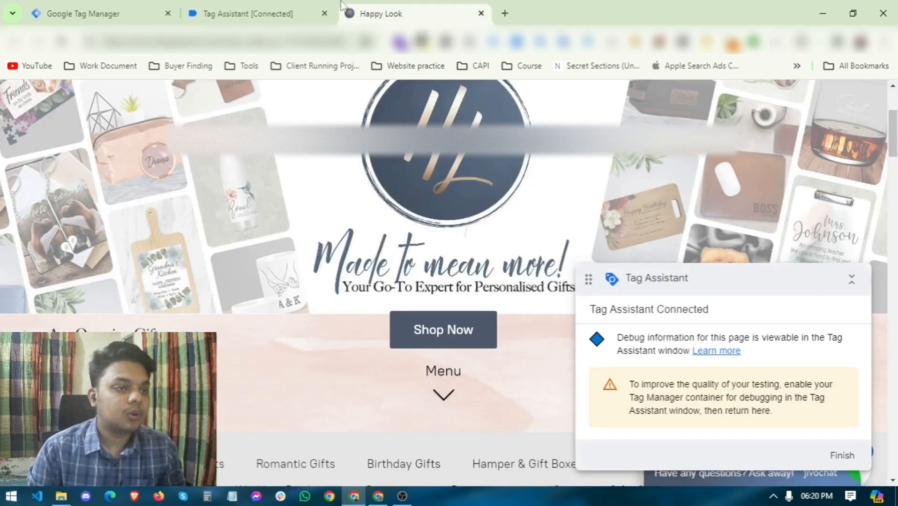
{"action": "left_click", "coordinate": [253, 13]}
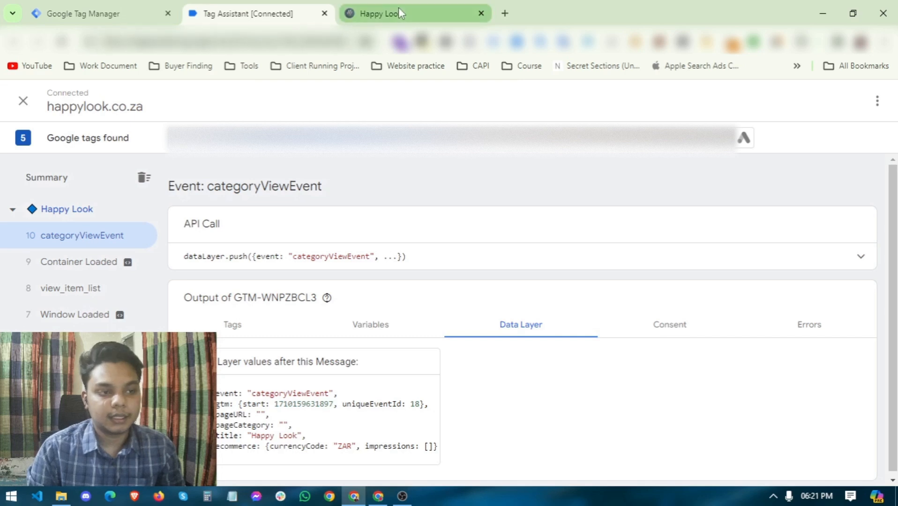
{"action": "left_click", "coordinate": [128, 7]}
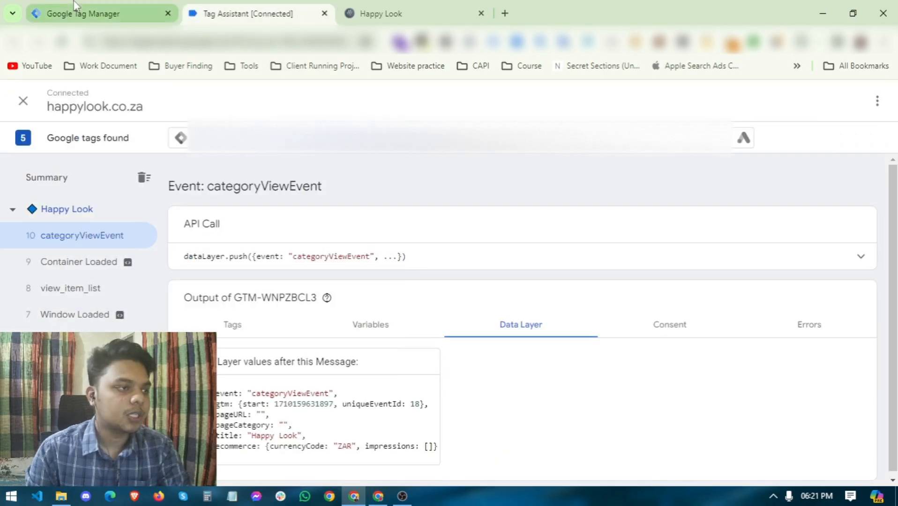
{"action": "left_click", "coordinate": [76, 5]}
Step: Create a new Google Tag (Google Analytics) with Tag ID G-123456789
{"action": "left_click", "coordinate": [68, 276]}
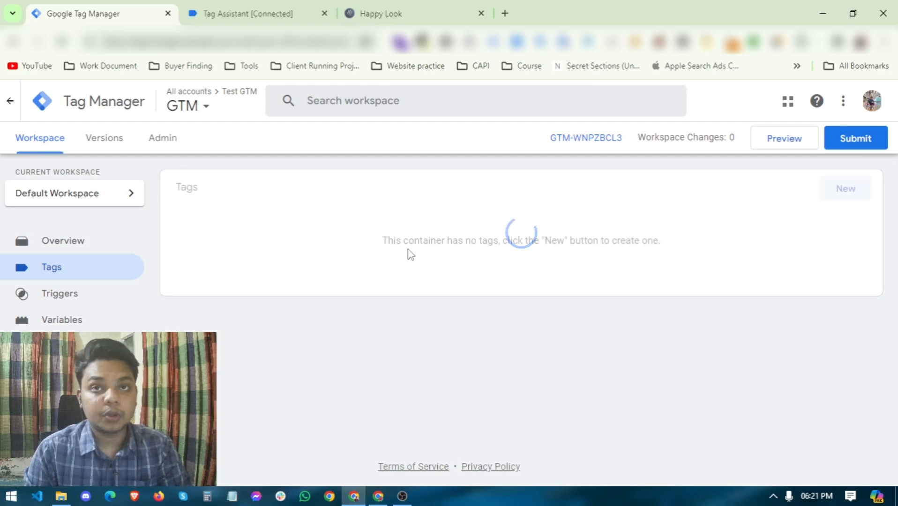
{"action": "left_click", "coordinate": [840, 190]}
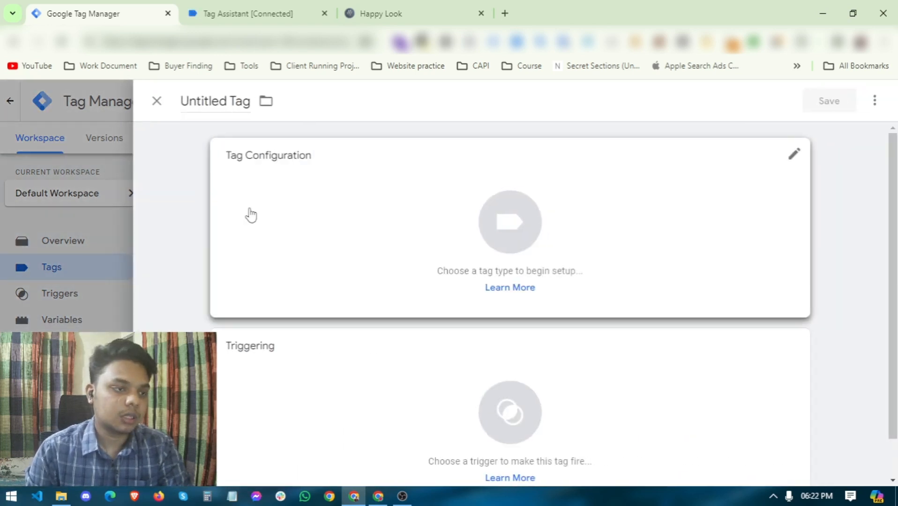
{"action": "left_click", "coordinate": [248, 215]}
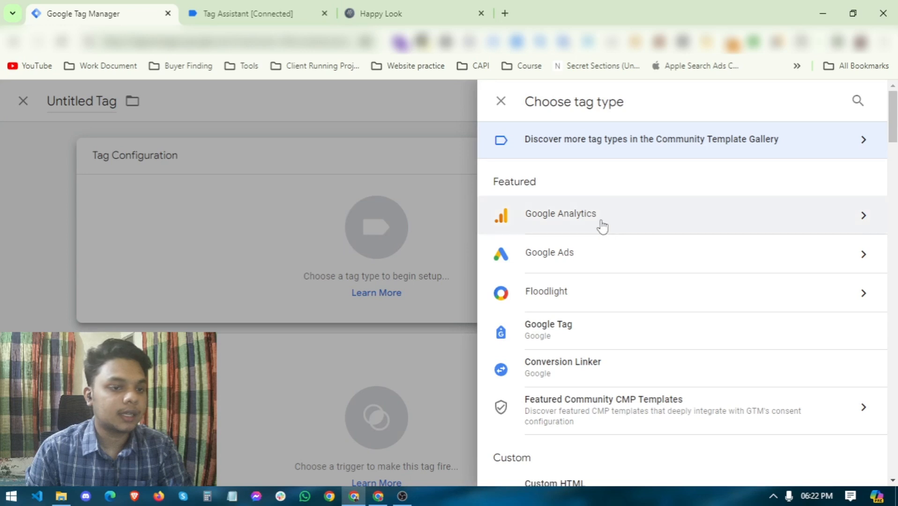
{"action": "left_click", "coordinate": [556, 230]}
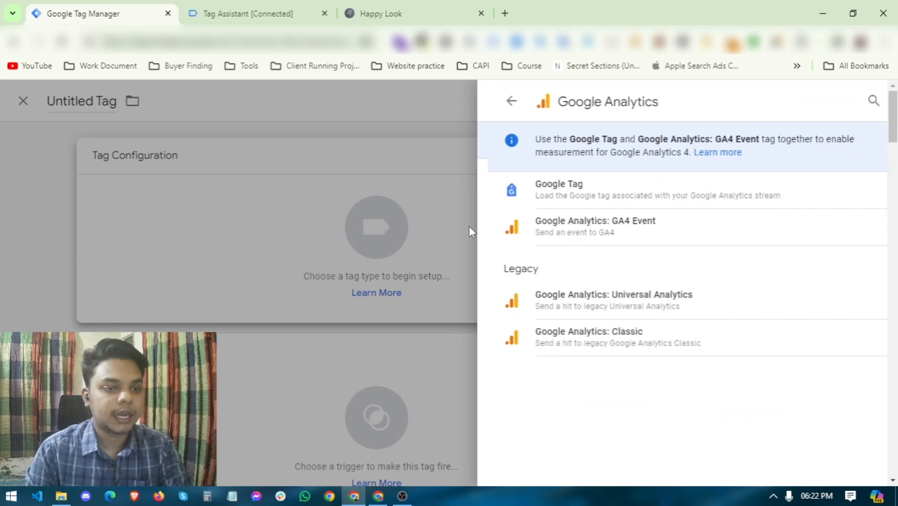
{"action": "left_click", "coordinate": [573, 204]}
{"action": "left_click", "coordinate": [307, 292]}
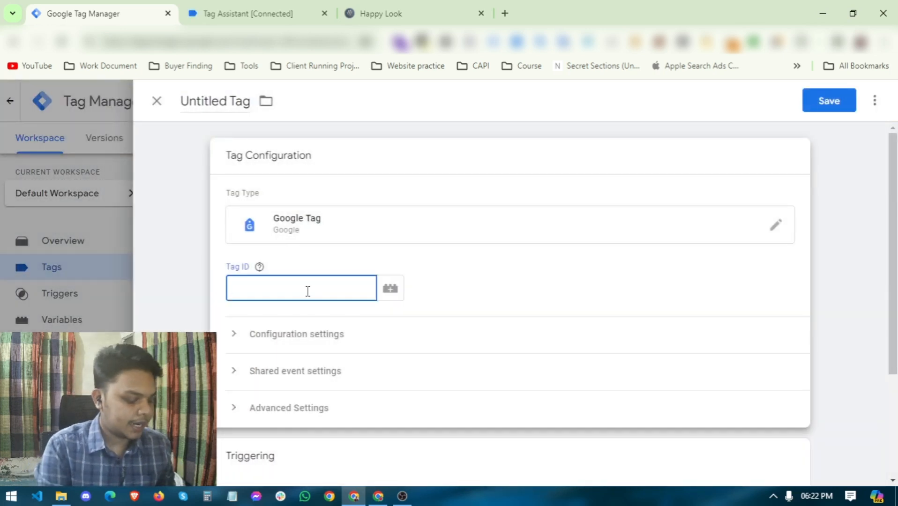
{"action": "type", "text": "G-123456789"}
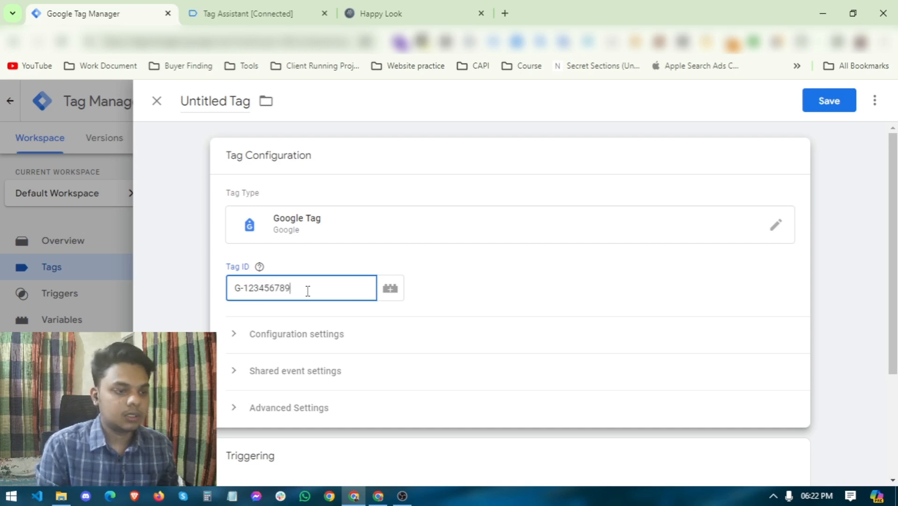
{"action": "scroll", "coordinate": [307, 291], "scroll_direction": "down", "scroll_amount": 3}
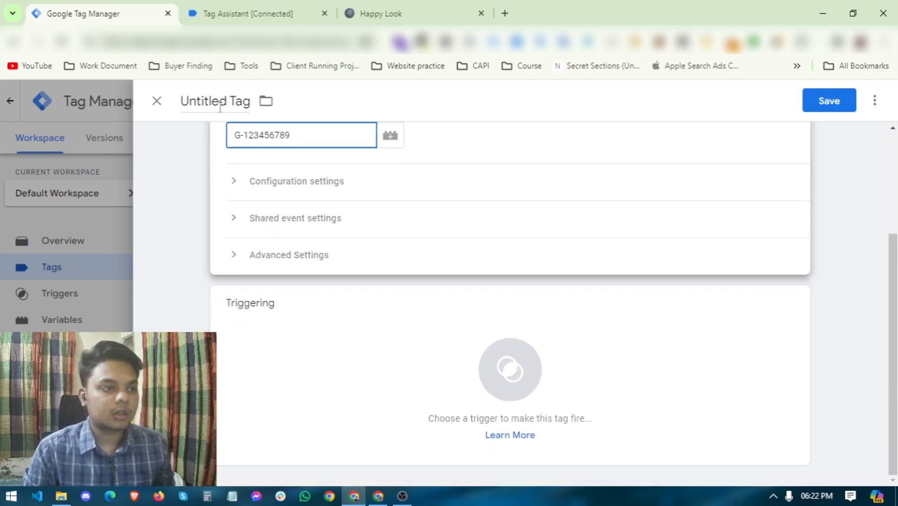
Step: Rename the tag from Untitled to GTag and add the All Pages trigger
{"action": "double_click", "coordinate": [220, 101]}
{"action": "type", "text": "G"}
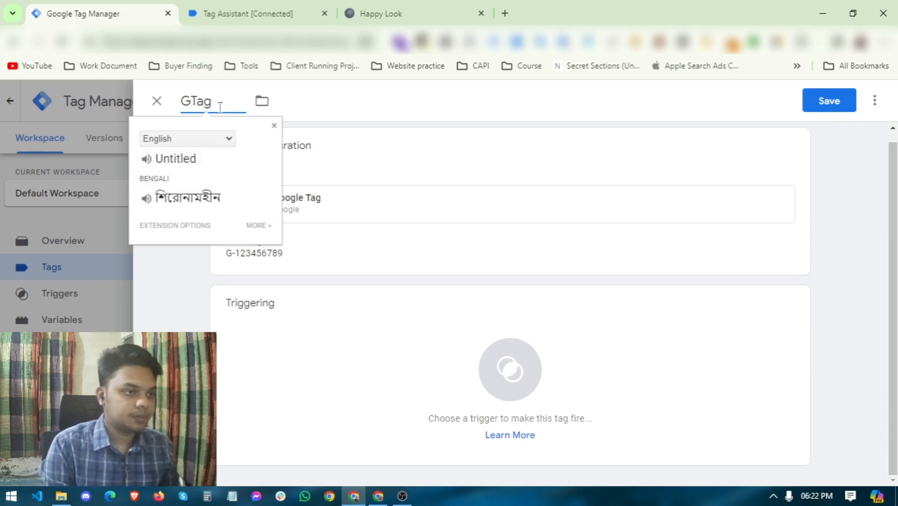
{"action": "type", "text": "Tag"}
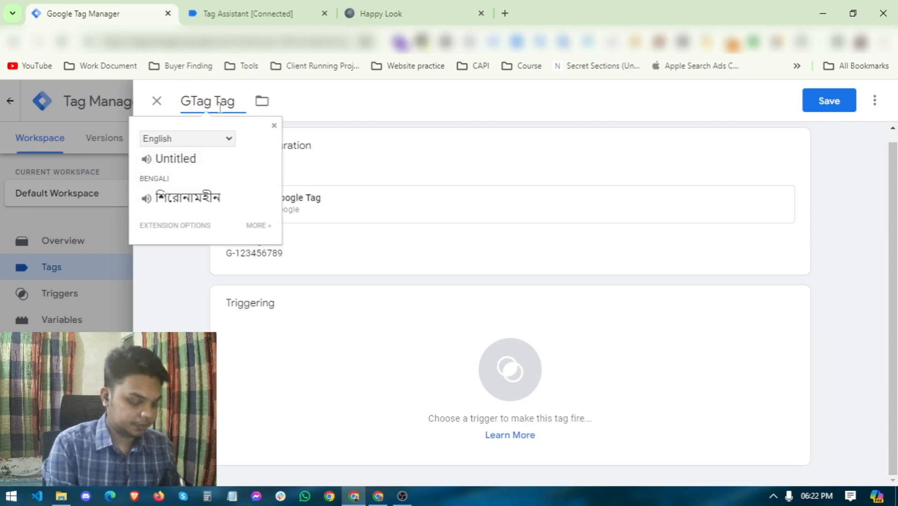
{"action": "key", "text": "Delete"}
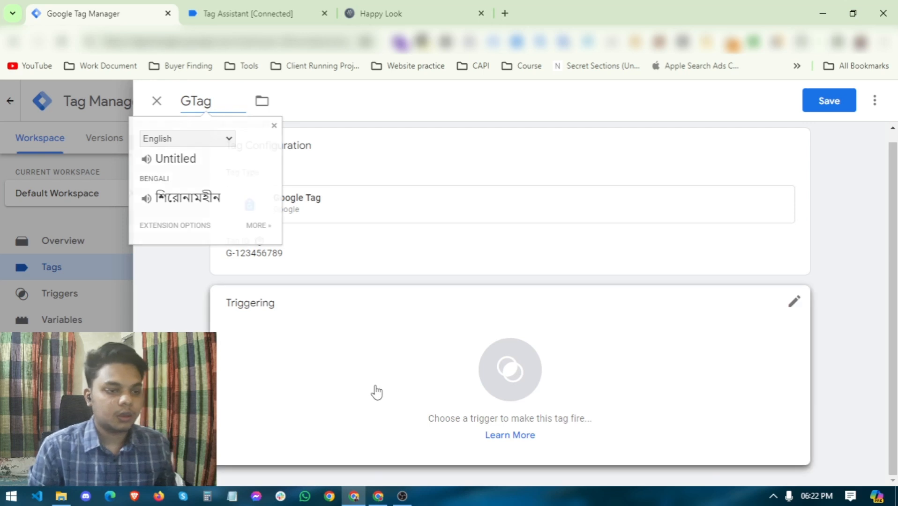
{"action": "left_click", "coordinate": [373, 393]}
{"action": "left_click", "coordinate": [447, 165]}
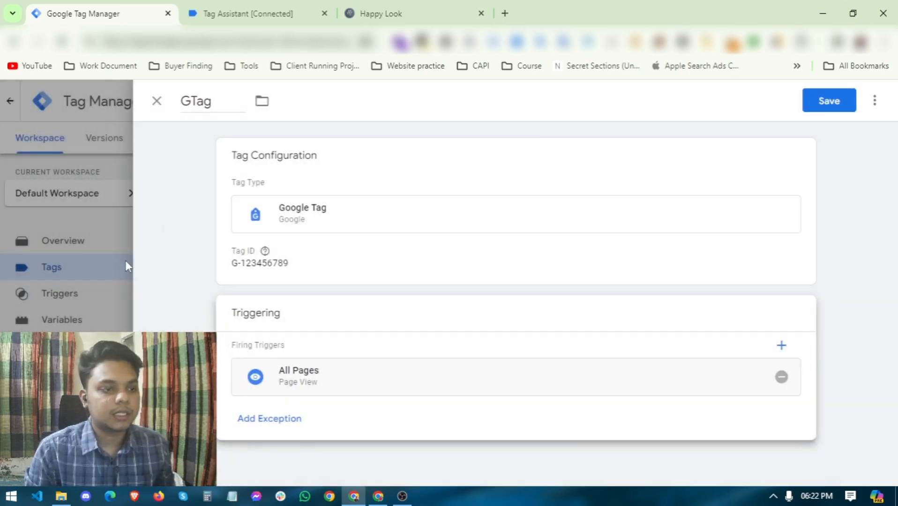
Step: Reopen the tag configuration to check the G-123456789 Tag ID and trigger settings
{"action": "left_click", "coordinate": [290, 265]}
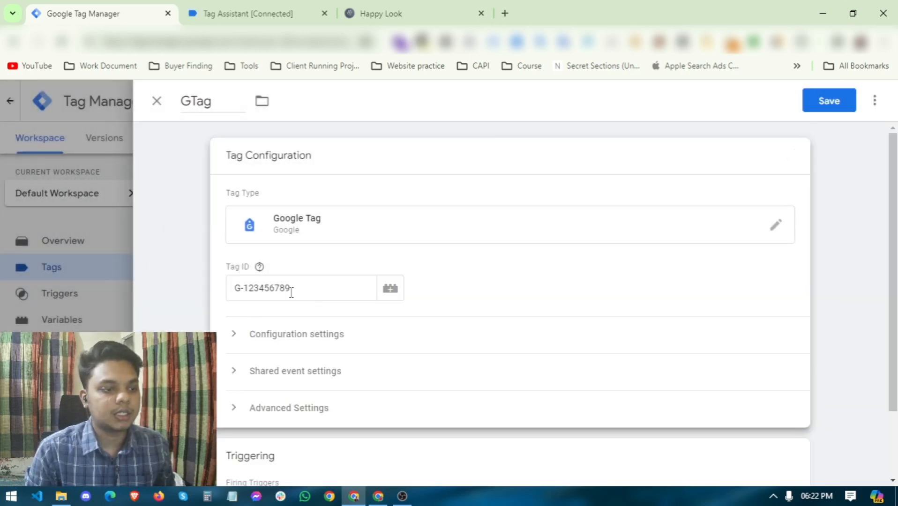
{"action": "left_click_drag", "start_coordinate": [291, 292], "coordinate": [236, 284]}
{"action": "left_click", "coordinate": [312, 290]}
{"action": "left_click_drag", "start_coordinate": [312, 291], "coordinate": [188, 298]}
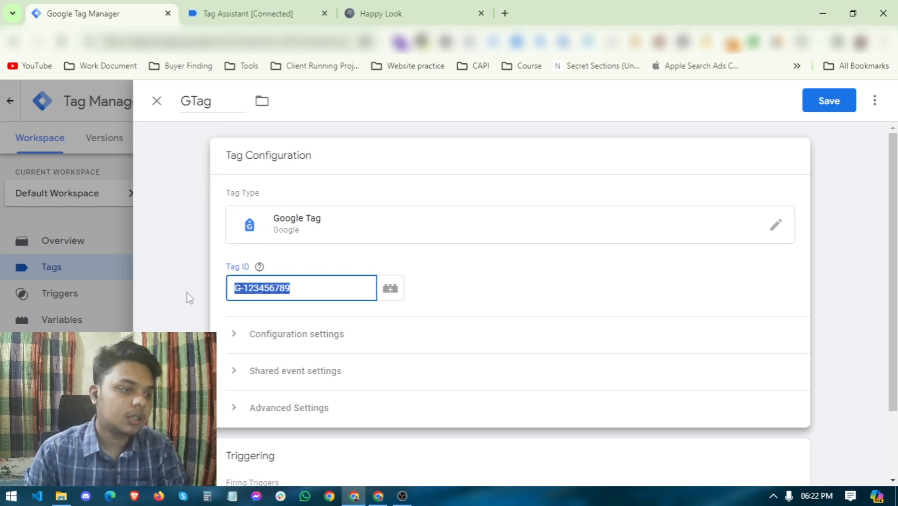
{"action": "left_click", "coordinate": [279, 276]}
{"action": "left_click_drag", "start_coordinate": [305, 291], "coordinate": [94, 300]}
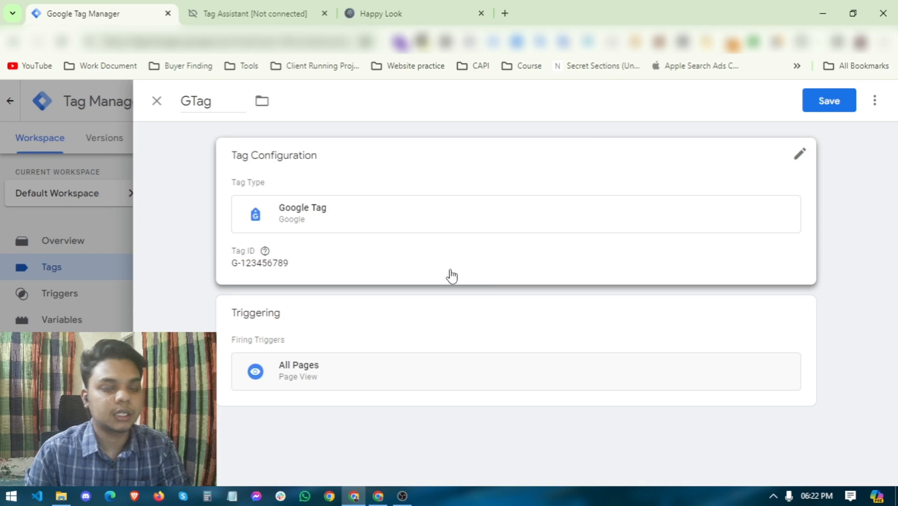
{"action": "left_click", "coordinate": [468, 318]}
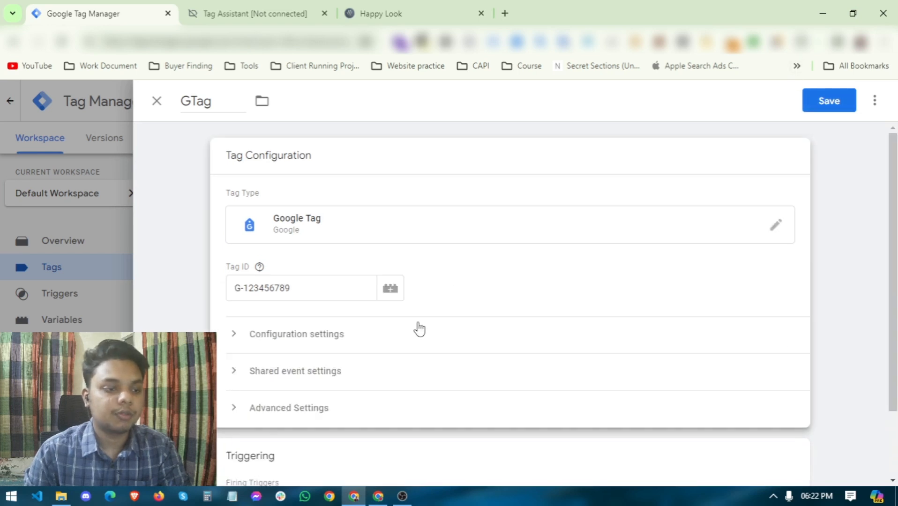
Step: Under Configuration settings, add parameter send_page_view with value true, then save GTag
{"action": "scroll", "coordinate": [418, 327], "scroll_direction": "down", "scroll_amount": 2}
{"action": "left_click", "coordinate": [290, 246]}
{"action": "left_click", "coordinate": [296, 370]}
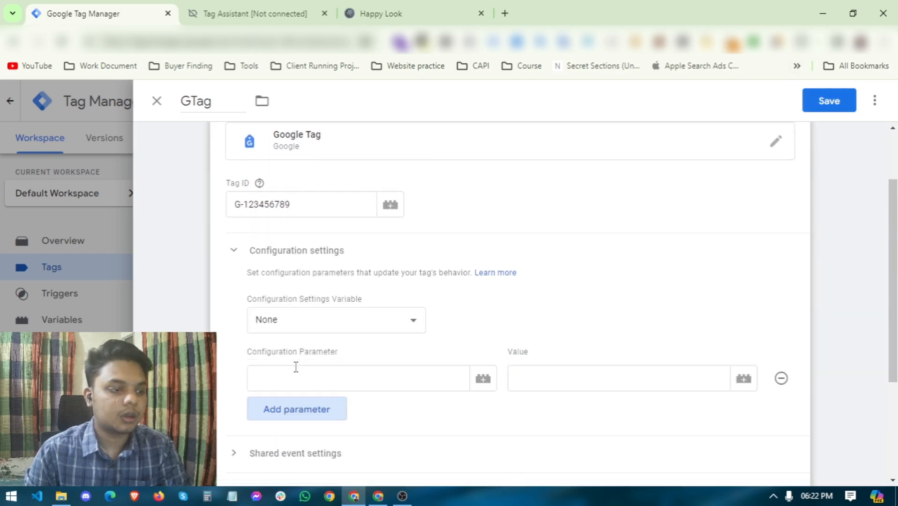
{"action": "left_click", "coordinate": [308, 382]}
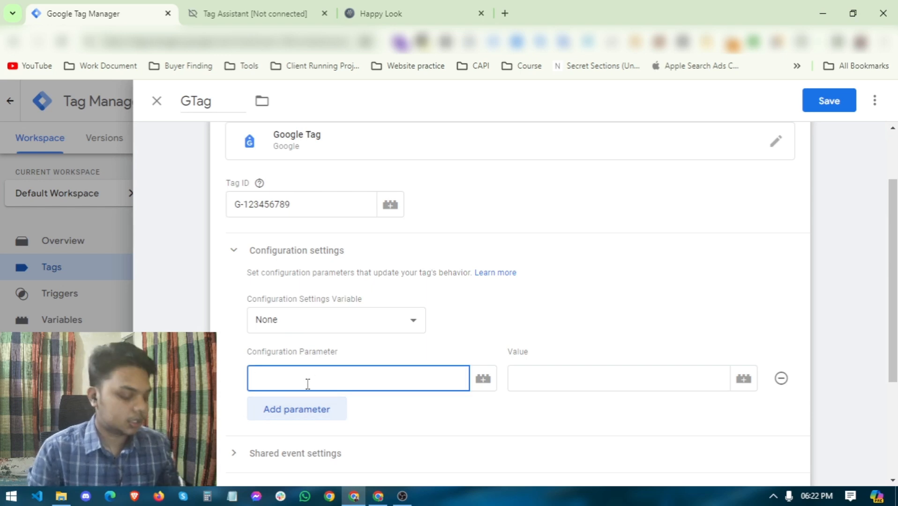
{"action": "type", "text": "send"}
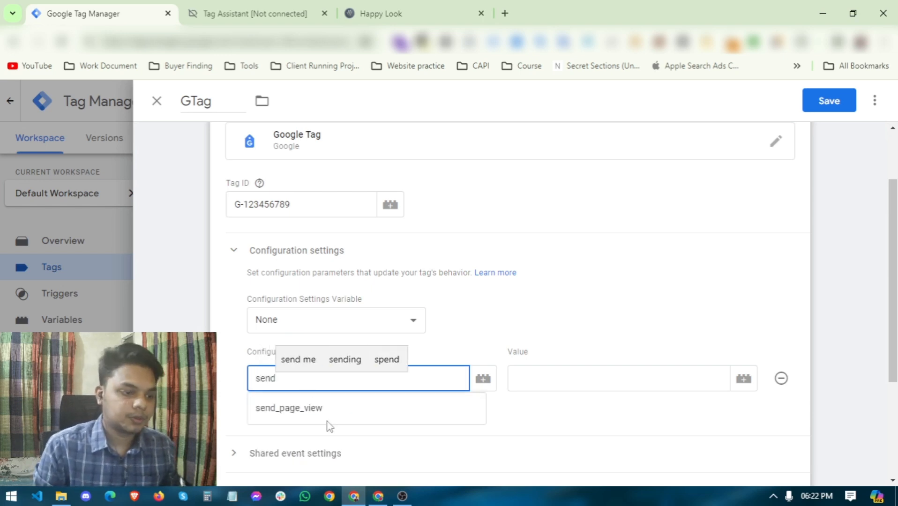
{"action": "left_click", "coordinate": [343, 418]}
{"action": "left_click", "coordinate": [553, 384]}
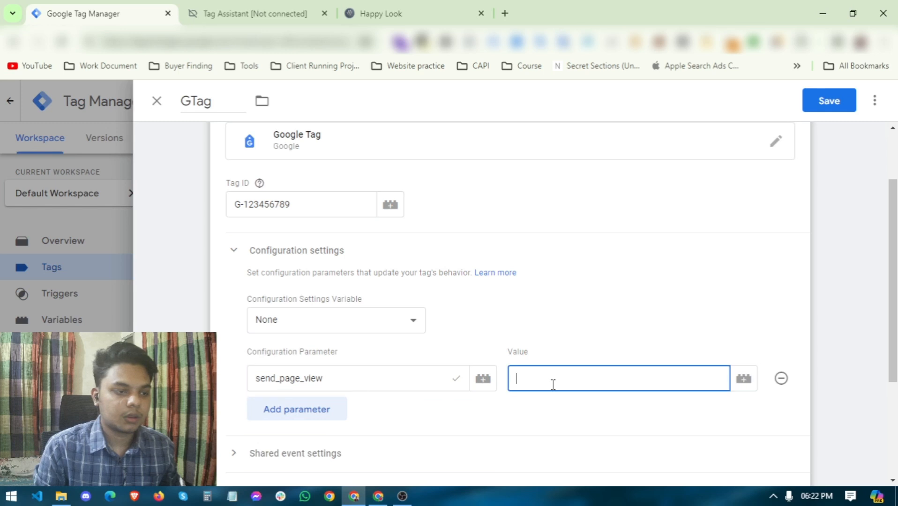
{"action": "type", "text": "true"}
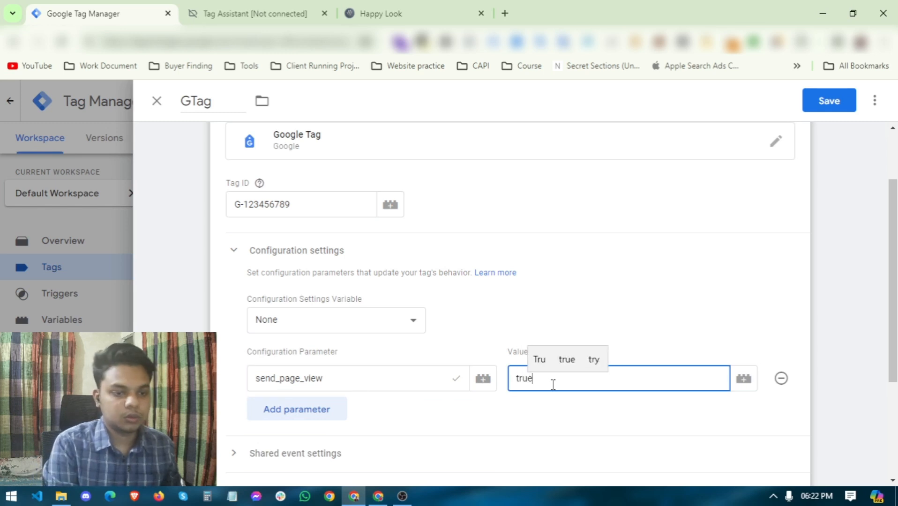
{"action": "left_click", "coordinate": [525, 411]}
{"action": "scroll", "coordinate": [524, 413], "scroll_direction": "down", "scroll_amount": 3}
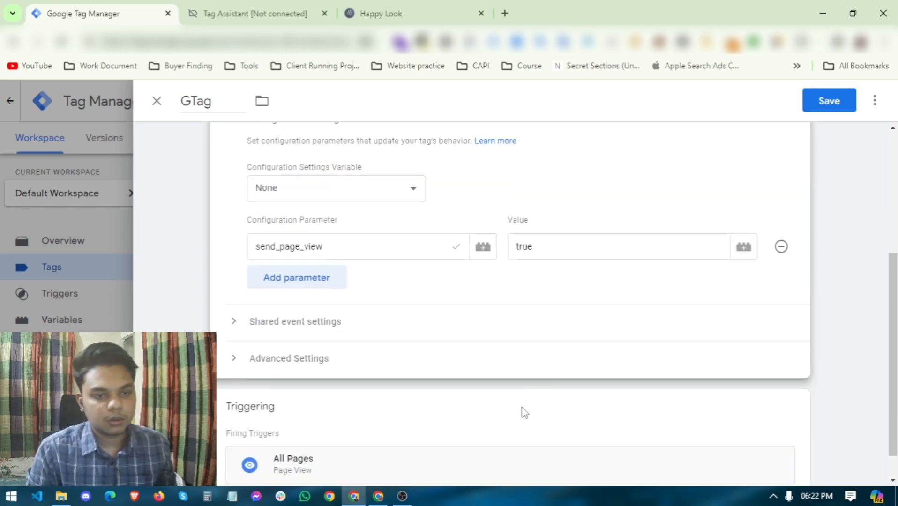
{"action": "scroll", "coordinate": [328, 404], "scroll_direction": "down", "scroll_amount": 1}
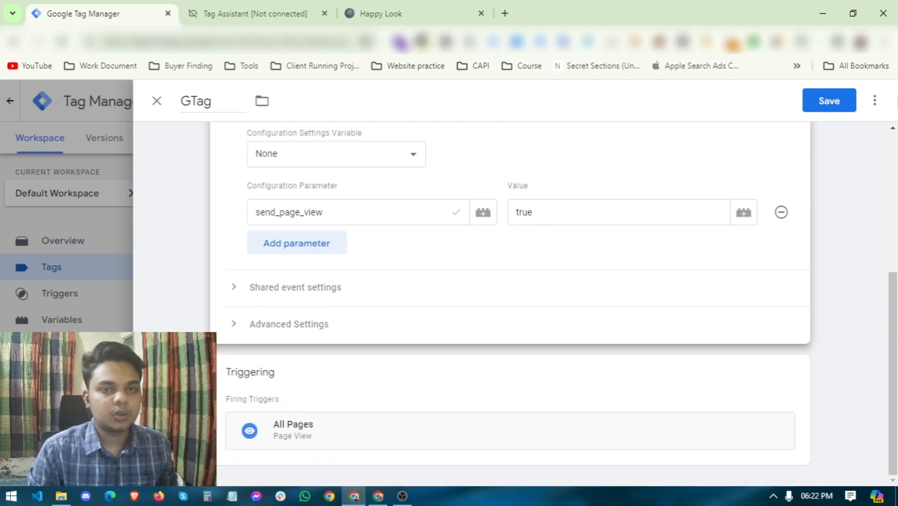
{"action": "left_click", "coordinate": [843, 109]}
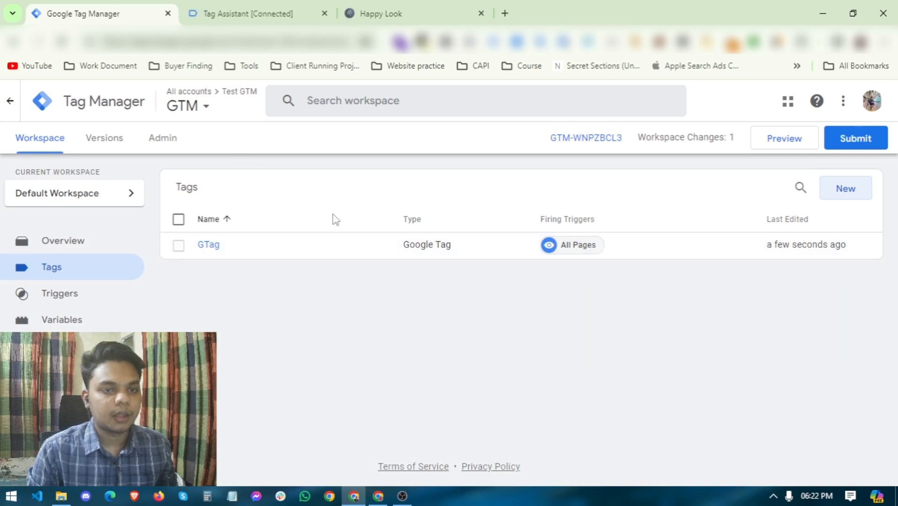
Step: In the Happy Look store, add the toiletry bag with a personalisation name and giftwrap, then check out
{"action": "left_click", "coordinate": [420, 5]}
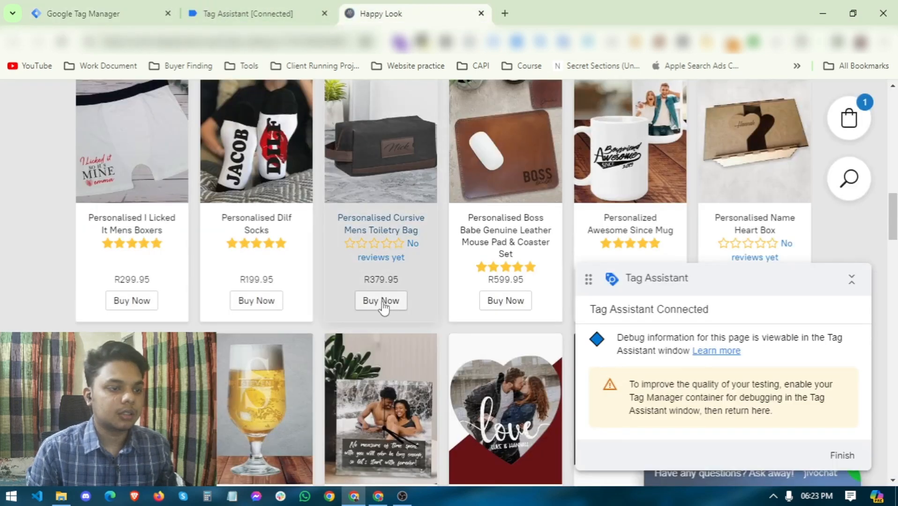
{"action": "left_click", "coordinate": [383, 302]}
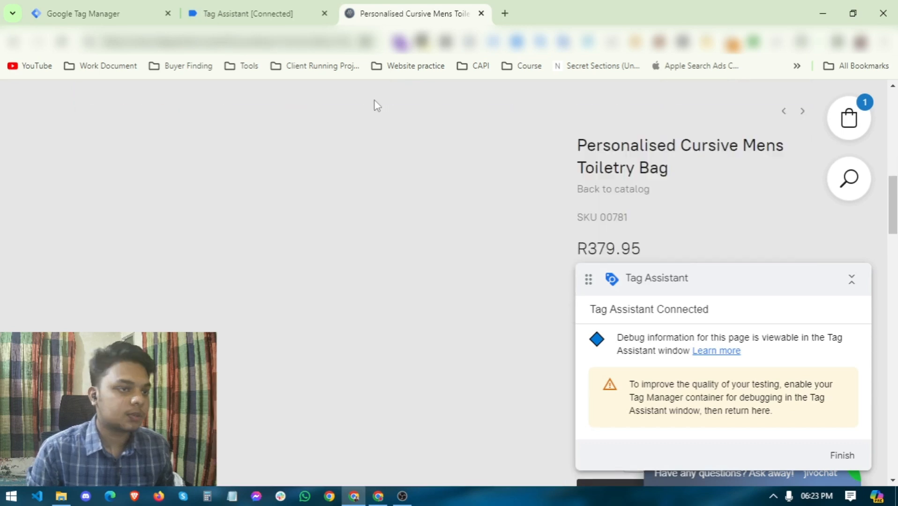
{"action": "scroll", "coordinate": [388, 242], "scroll_direction": "down", "scroll_amount": 4}
{"action": "left_click", "coordinate": [698, 321]}
{"action": "left_click", "coordinate": [673, 120]}
{"action": "left_click", "coordinate": [680, 152]}
{"action": "left_click", "coordinate": [674, 312]}
Step: Dismiss the coupon offer, agree to the store terms, and enter a test email address
{"action": "left_click", "coordinate": [439, 452]}
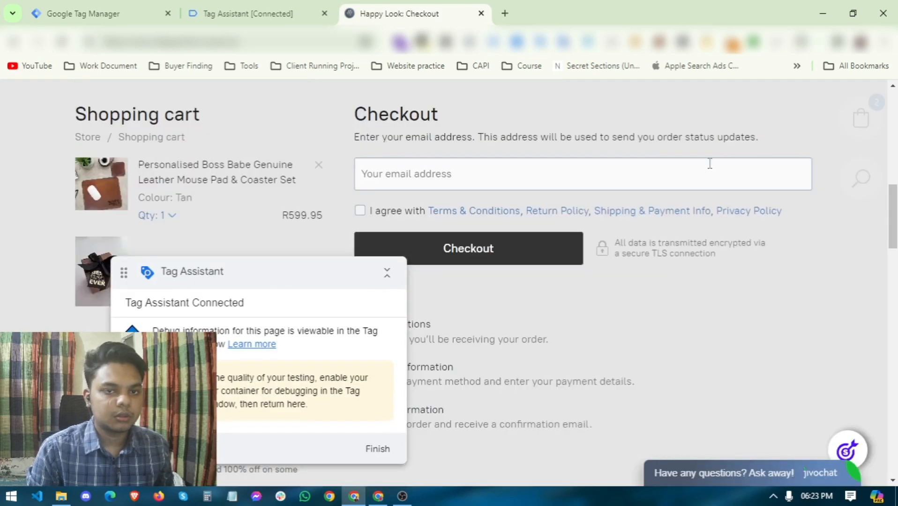
{"action": "left_click_drag", "start_coordinate": [124, 273], "coordinate": [719, 273]}
{"action": "left_click", "coordinate": [424, 415]}
{"action": "left_click", "coordinate": [360, 277]}
{"action": "left_click", "coordinate": [433, 241]}
{"action": "left_click", "coordinate": [462, 280]}
{"action": "left_click_drag", "start_coordinate": [441, 241], "coordinate": [299, 247]}
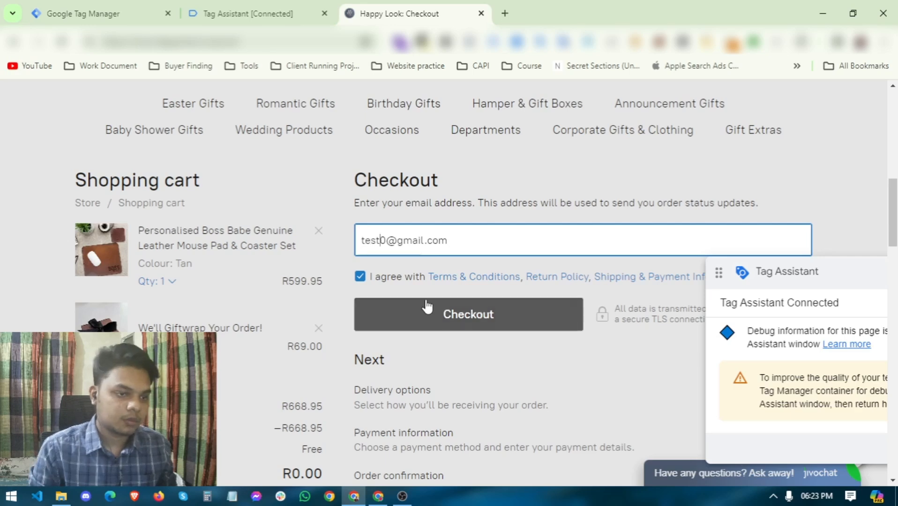
{"action": "left_click", "coordinate": [426, 308]}
Step: Autofill the customer's delivery details and replace the phone number
{"action": "scroll", "coordinate": [378, 325], "scroll_direction": "down", "scroll_amount": 3}
{"action": "left_click", "coordinate": [399, 271]}
{"action": "left_click", "coordinate": [432, 304]}
{"action": "double_click", "coordinate": [685, 276]}
Step: Correct the street address and city fields, then continue to the shipping method
{"action": "left_click_drag", "start_coordinate": [769, 271], "coordinate": [672, 271]}
{"action": "left_click", "coordinate": [647, 333]}
{"action": "key", "text": "BackSpace"}
{"action": "key", "text": "BackSpace"}
{"action": "key", "text": "BackSpace"}
{"action": "key", "text": "BackSpace"}
{"action": "key", "text": "BackSpace"}
{"action": "key", "text": "BackSpace"}
{"action": "key", "text": "BackSpace"}
{"action": "key", "text": "BackSpace"}
{"action": "key", "text": "BackSpace"}
{"action": "key", "text": "BackSpace"}
{"action": "key", "text": "BackSpace"}
{"action": "key", "text": "BackSpace"}
{"action": "key", "text": "BackSpace"}
{"action": "key", "text": "BackSpace"}
{"action": "key", "text": "BackSpace"}
{"action": "key", "text": "BackSpace"}
{"action": "key", "text": "BackSpace"}
{"action": "key", "text": "BackSpace"}
{"action": "key", "text": "BackSpace"}
{"action": "key", "text": "BackSpace"}
{"action": "left_click", "coordinate": [525, 363]}
{"action": "key", "text": "BackSpace"}
{"action": "key", "text": "BackSpace"}
{"action": "key", "text": "BackSpace"}
{"action": "key", "text": "BackSpace"}
{"action": "key", "text": "BackSpace"}
{"action": "key", "text": "BackSpace"}
{"action": "key", "text": "BackSpace"}
{"action": "key", "text": "BackSpace"}
{"action": "key", "text": "BackSpace"}
{"action": "key", "text": "BackSpace"}
{"action": "key", "text": "BackSpace"}
{"action": "key", "text": "BackSpace"}
{"action": "left_click", "coordinate": [420, 337]}
{"action": "key", "text": "BackSpace"}
{"action": "key", "text": "BackSpace"}
{"action": "key", "text": "BackSpace"}
{"action": "key", "text": "BackSpace"}
{"action": "key", "text": "BackSpace"}
{"action": "key", "text": "BackSpace"}
{"action": "key", "text": "BackSpace"}
{"action": "key", "text": "BackSpace"}
{"action": "key", "text": "BackSpace"}
{"action": "key", "text": "BackSpace"}
{"action": "key", "text": "BackSpace"}
{"action": "key", "text": "BackSpace"}
{"action": "key", "text": "BackSpace"}
{"action": "key", "text": "BackSpace"}
{"action": "key", "text": "BackSpace"}
{"action": "key", "text": "BackSpace"}
{"action": "left_click", "coordinate": [372, 336]}
{"action": "key", "text": "BackSpace"}
{"action": "scroll", "coordinate": [586, 281], "scroll_direction": "down", "scroll_amount": 3}
{"action": "left_click_drag", "start_coordinate": [698, 174], "coordinate": [610, 176]}
{"action": "type", "text": "7441"}
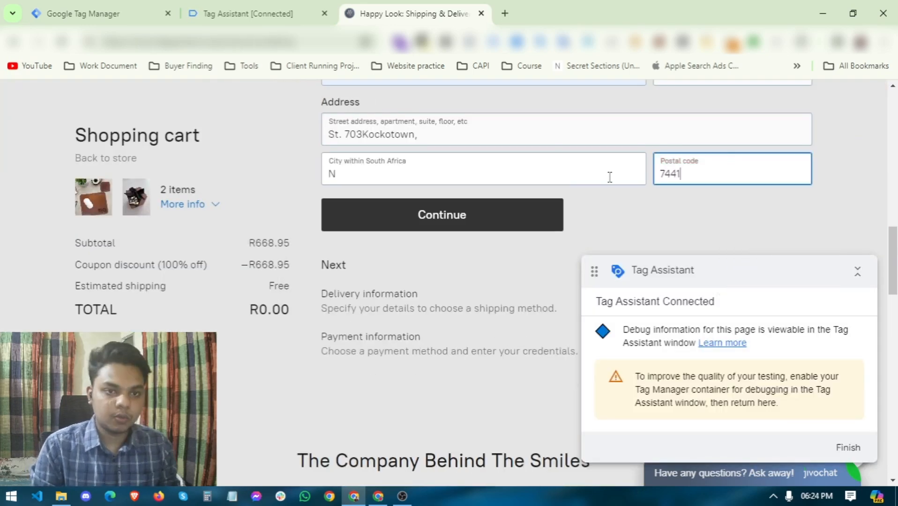
{"action": "left_click", "coordinate": [461, 214]}
Step: Dismiss the save-address prompt and finish the free order through payment, then return to Tag Assistant
{"action": "scroll", "coordinate": [461, 188], "scroll_direction": "up", "scroll_amount": 2}
{"action": "left_click", "coordinate": [359, 74]}
{"action": "scroll", "coordinate": [429, 291], "scroll_direction": "down", "scroll_amount": 7}
{"action": "left_click", "coordinate": [430, 298]}
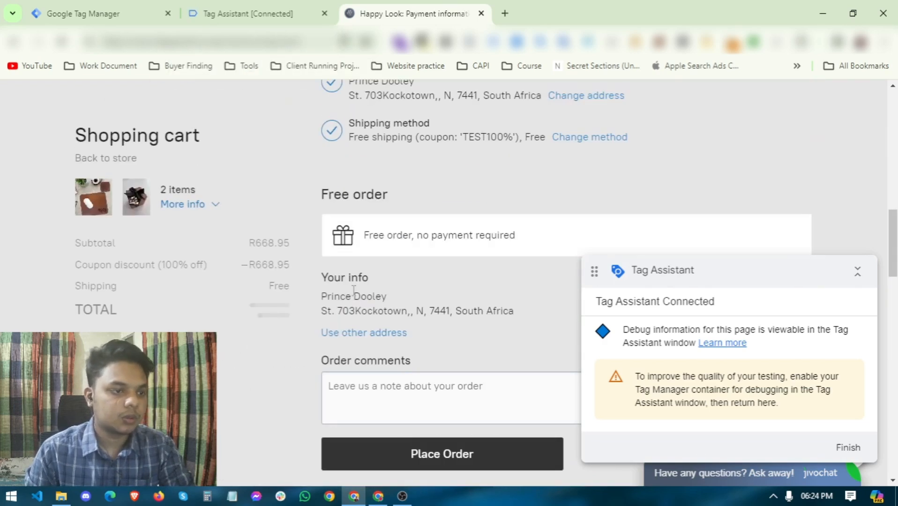
{"action": "scroll", "coordinate": [415, 305], "scroll_direction": "down", "scroll_amount": 3}
{"action": "scroll", "coordinate": [503, 310], "scroll_direction": "up", "scroll_amount": 8}
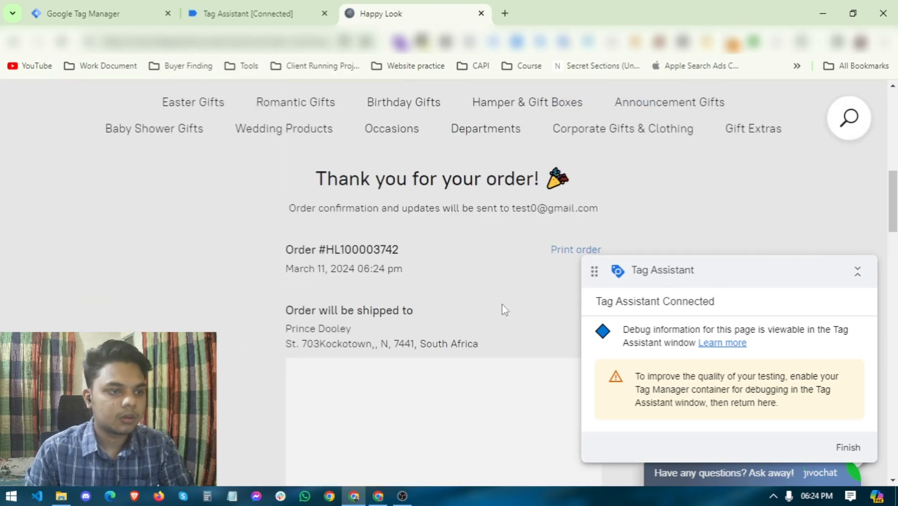
{"action": "scroll", "coordinate": [502, 305], "scroll_direction": "up", "scroll_amount": 7}
{"action": "left_click", "coordinate": [286, 14]}
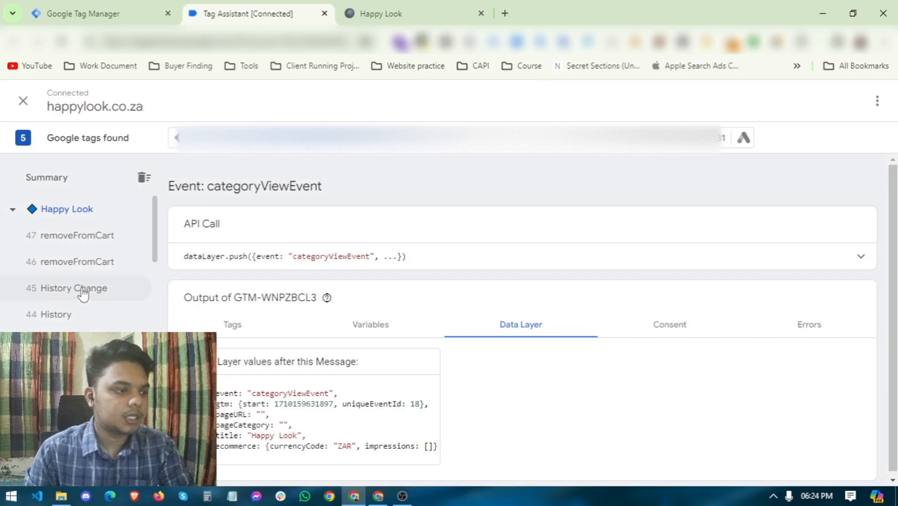
Step: Open the Data Layer details of the 41 purchase event in Tag Assistant
{"action": "scroll", "coordinate": [71, 319], "scroll_direction": "down", "scroll_amount": 3}
{"action": "left_click", "coordinate": [66, 328]}
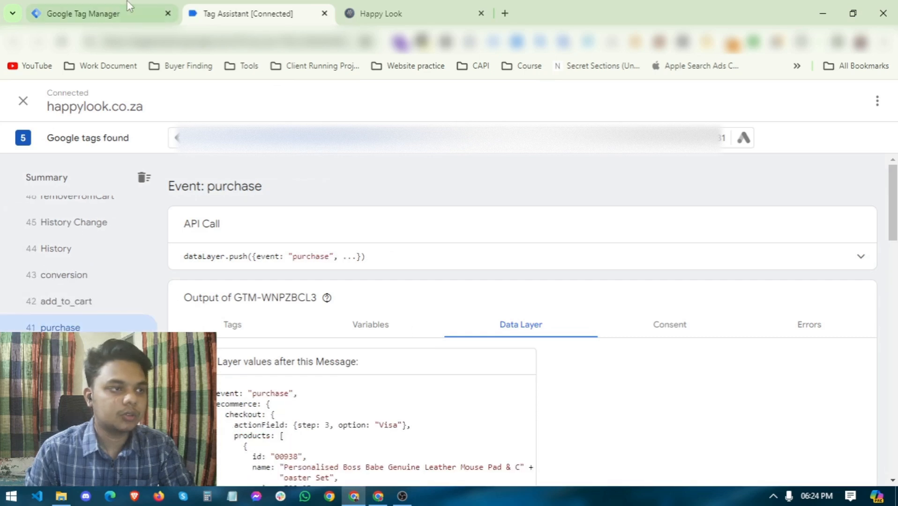
{"action": "left_click", "coordinate": [118, 12]}
{"action": "left_click", "coordinate": [191, 15]}
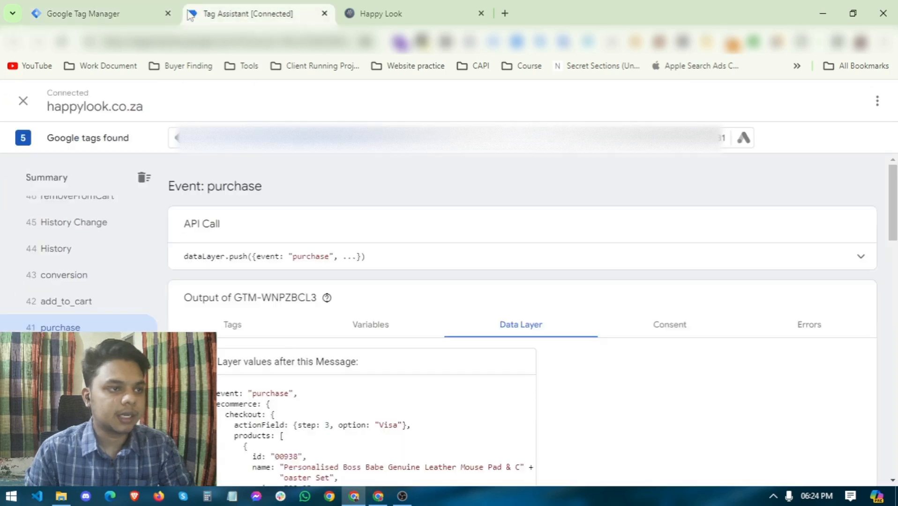
Step: Review the purchase event's Data Layer code listing both ordered products
{"action": "scroll", "coordinate": [415, 307], "scroll_direction": "down", "scroll_amount": 6}
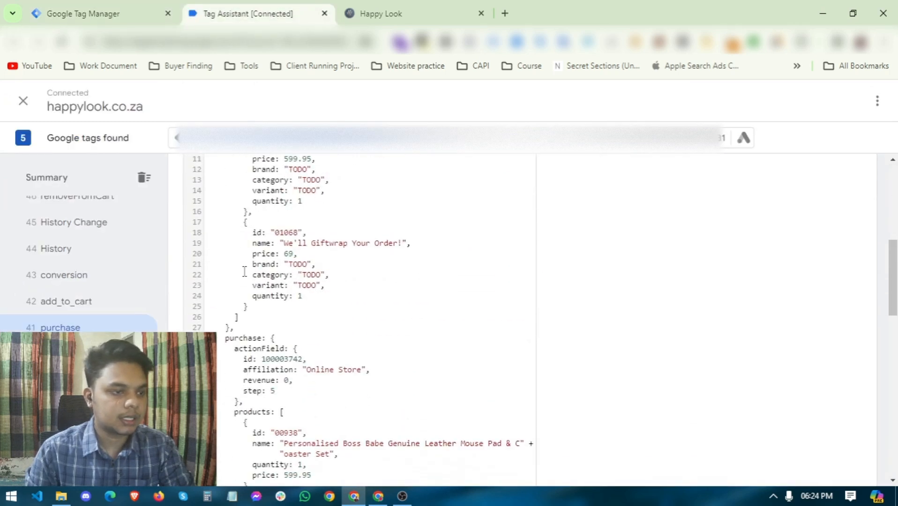
{"action": "scroll", "coordinate": [270, 312], "scroll_direction": "up", "scroll_amount": 3}
{"action": "left_click_drag", "start_coordinate": [234, 227], "coordinate": [330, 442]}
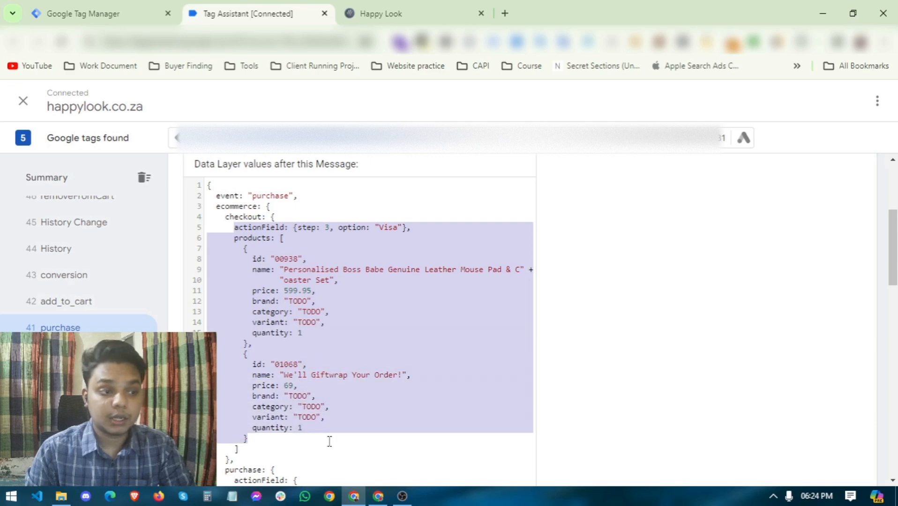
{"action": "scroll", "coordinate": [338, 340], "scroll_direction": "down", "scroll_amount": 2}
{"action": "scroll", "coordinate": [338, 340], "scroll_direction": "down", "scroll_amount": 4}
{"action": "scroll", "coordinate": [338, 340], "scroll_direction": "up", "scroll_amount": 8}
{"action": "scroll", "coordinate": [338, 340], "scroll_direction": "down", "scroll_amount": 8}
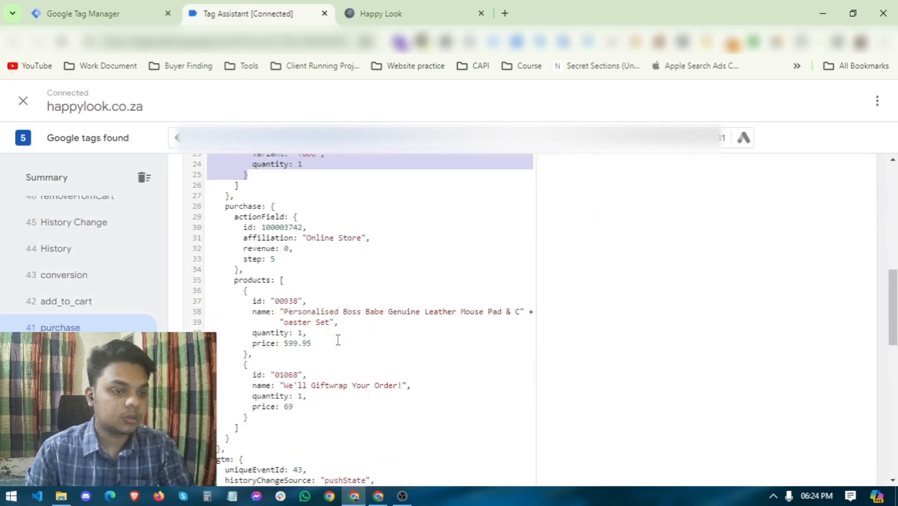
{"action": "scroll", "coordinate": [337, 341], "scroll_direction": "up", "scroll_amount": 5}
{"action": "left_click", "coordinate": [295, 262]}
{"action": "scroll", "coordinate": [530, 336], "scroll_direction": "down", "scroll_amount": 3}
{"action": "left_click_drag", "start_coordinate": [231, 258], "coordinate": [529, 338]}
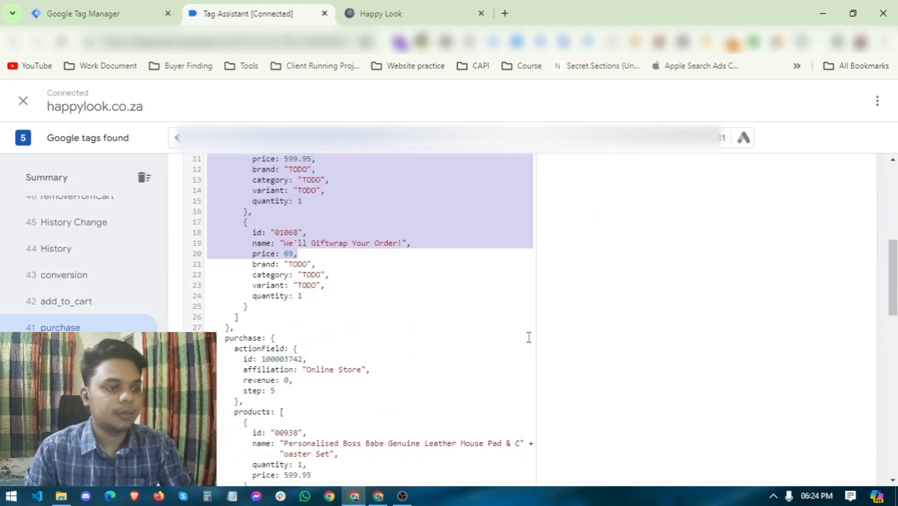
{"action": "scroll", "coordinate": [530, 331], "scroll_direction": "up", "scroll_amount": 3}
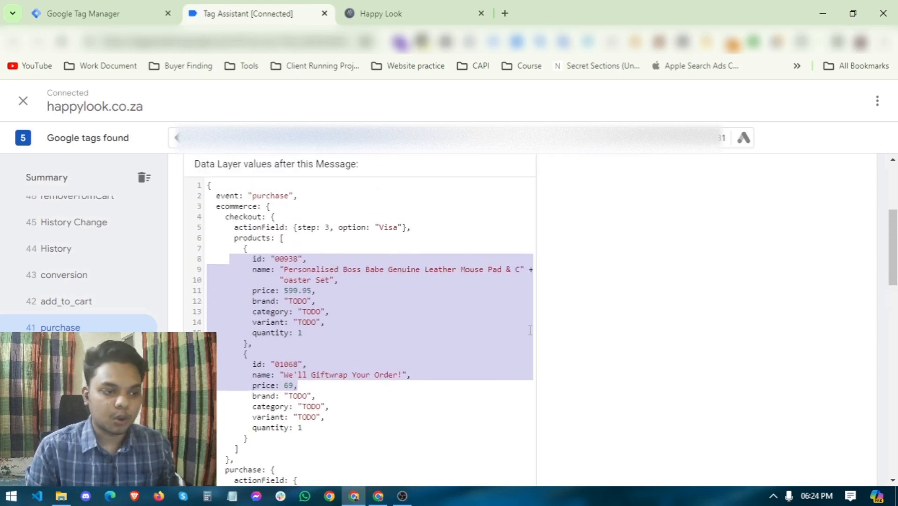
{"action": "scroll", "coordinate": [529, 330], "scroll_direction": "down", "scroll_amount": 5}
{"action": "scroll", "coordinate": [530, 330], "scroll_direction": "up", "scroll_amount": 5}
Step: Go to the Happy Look store and scroll its order confirmation page to the shipping details
{"action": "left_click", "coordinate": [99, 13]}
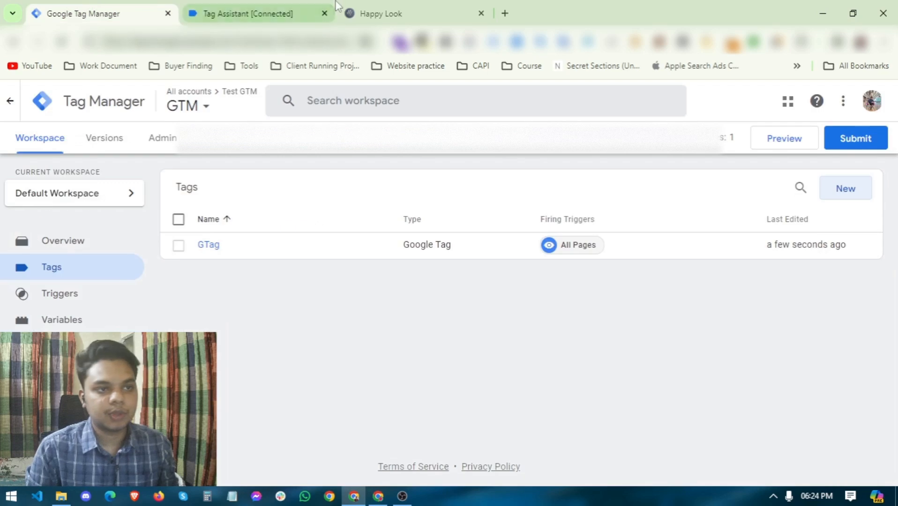
{"action": "left_click", "coordinate": [334, 8]}
{"action": "left_click", "coordinate": [430, 7]}
{"action": "scroll", "coordinate": [475, 243], "scroll_direction": "up", "scroll_amount": 5}
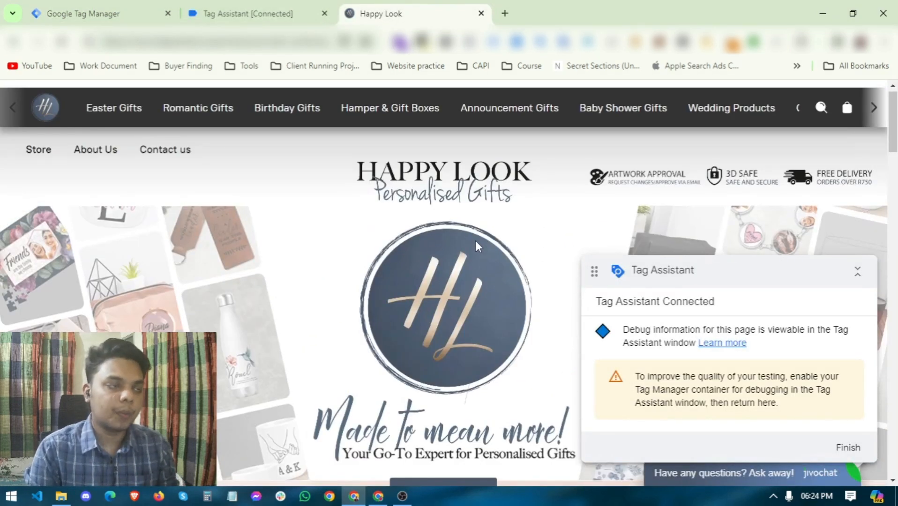
{"action": "scroll", "coordinate": [475, 240], "scroll_direction": "down", "scroll_amount": 3}
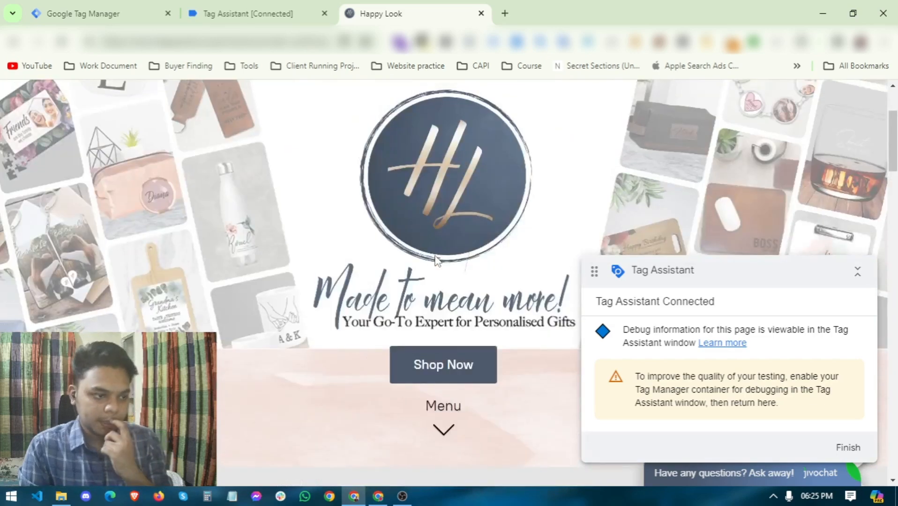
{"action": "scroll", "coordinate": [436, 259], "scroll_direction": "down", "scroll_amount": 5}
{"action": "scroll", "coordinate": [440, 272], "scroll_direction": "up", "scroll_amount": 6}
{"action": "scroll", "coordinate": [446, 284], "scroll_direction": "down", "scroll_amount": 10}
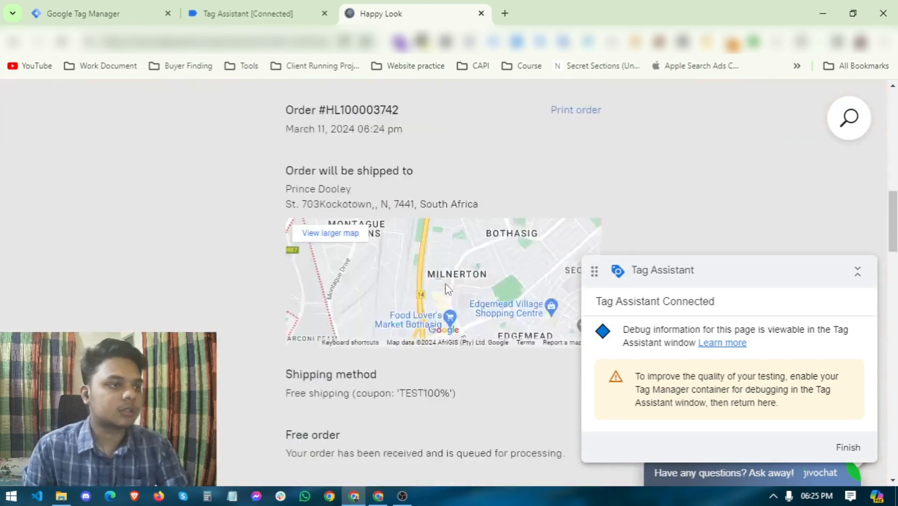
{"action": "scroll", "coordinate": [446, 284], "scroll_direction": "down", "scroll_amount": 3}
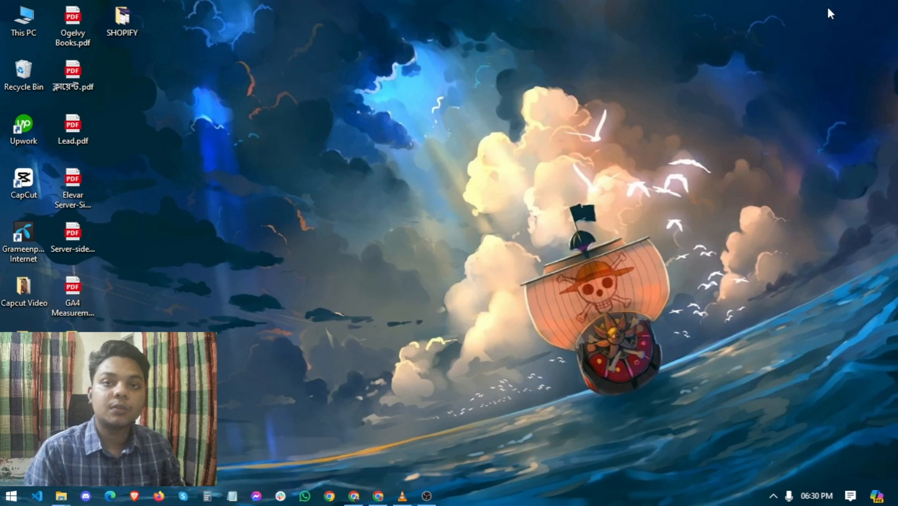